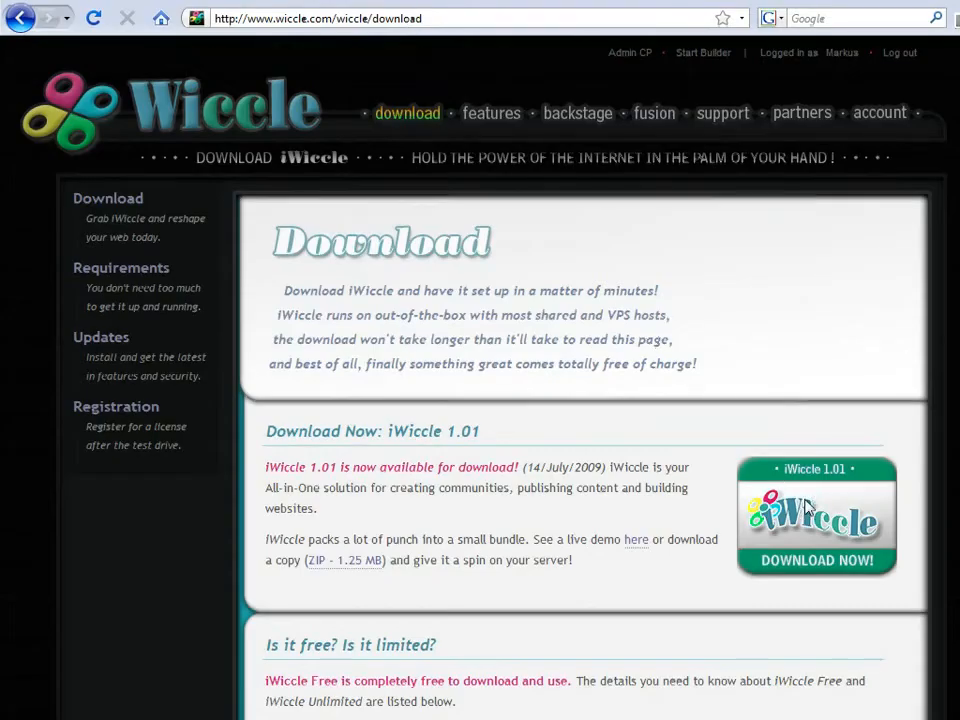
Step: Download the iWiccle 1.01 package and save iwiccle_101.zip into D:\iWiccle
click(808, 508)
click(671, 390)
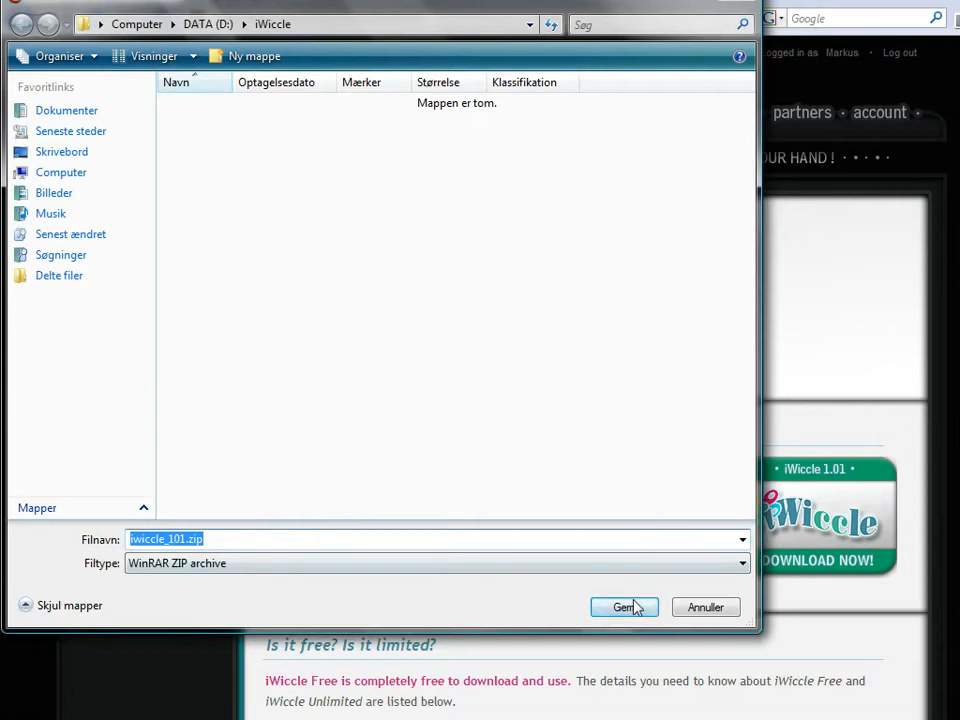
click(634, 606)
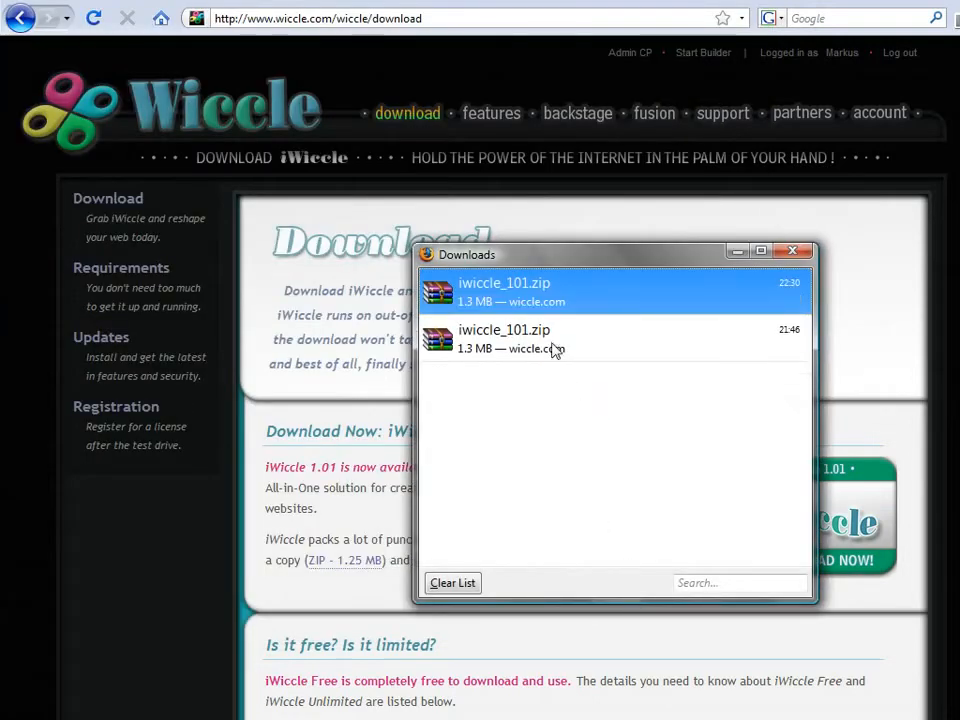
Step: Locate iwiccle_101.zip in its download folder and extract it there with Extract Here
right_click(539, 296)
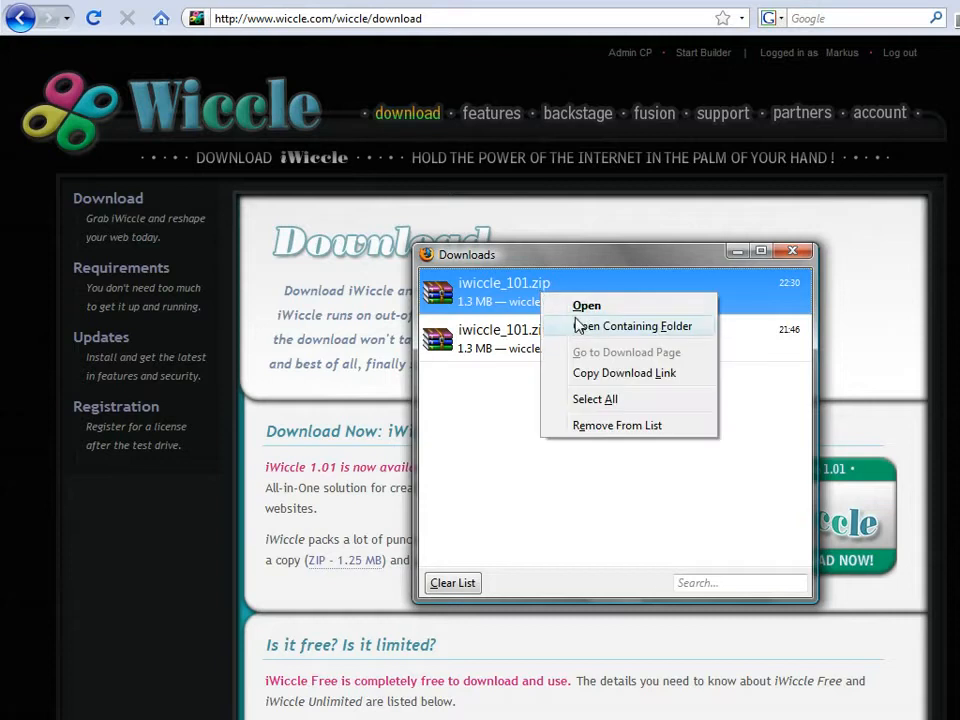
click(577, 325)
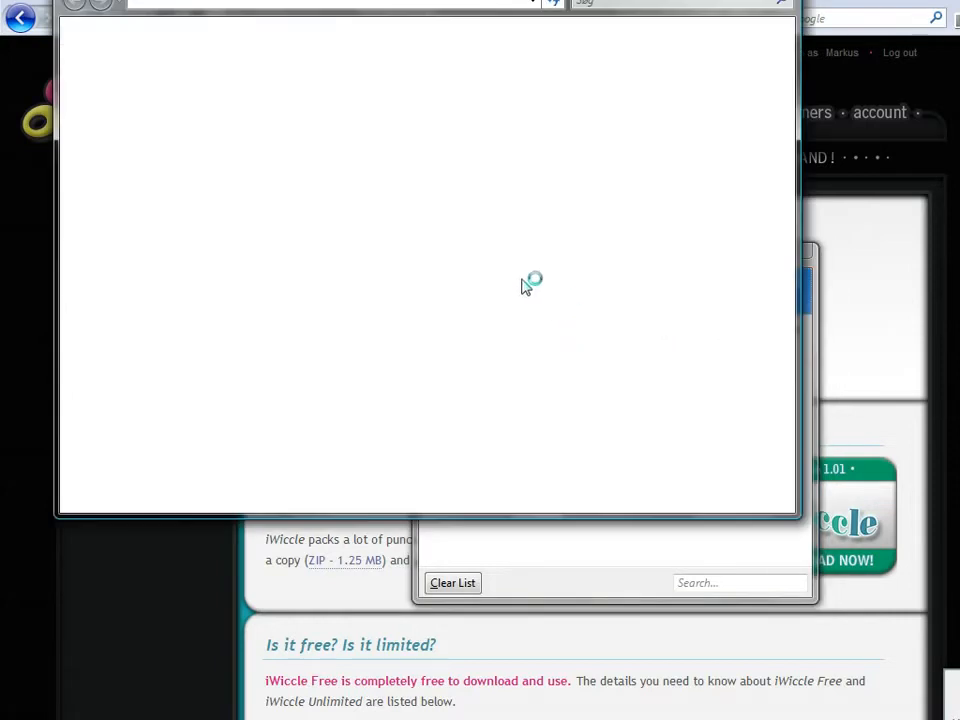
double_click(270, 108)
right_click(270, 110)
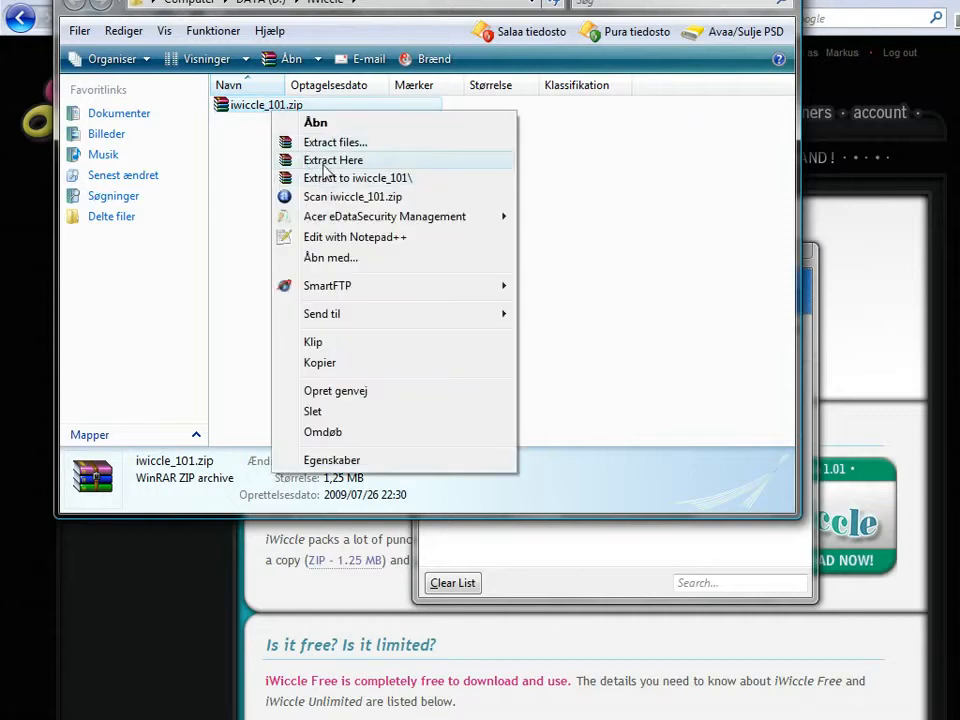
click(326, 177)
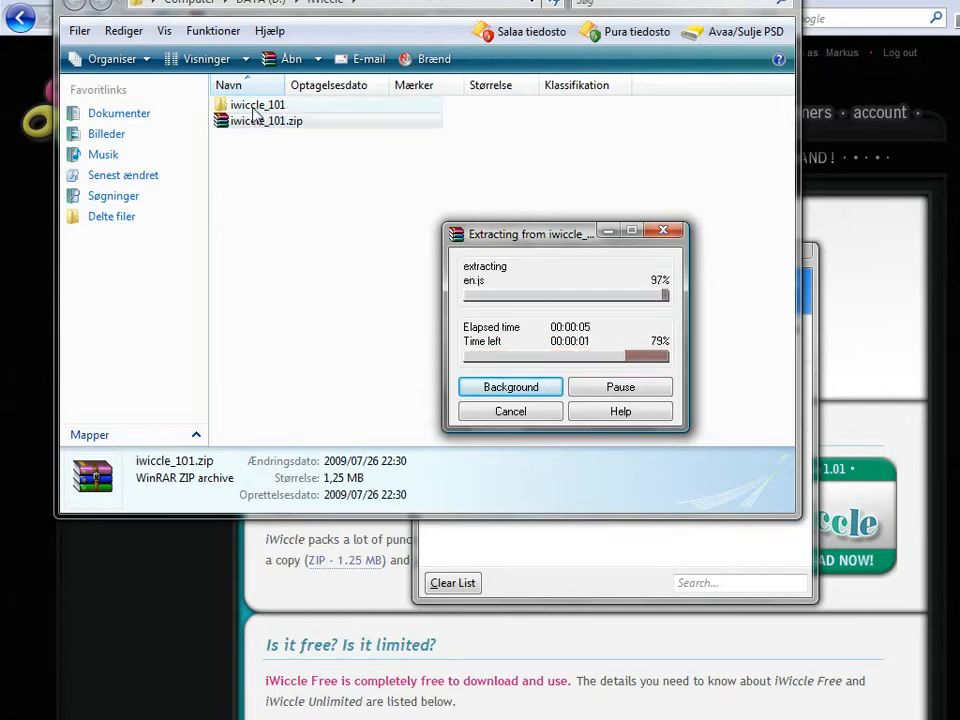
Step: Open the extracted iwiccle_101 folder to view its 15 files and folders
click(257, 107)
double_click(257, 107)
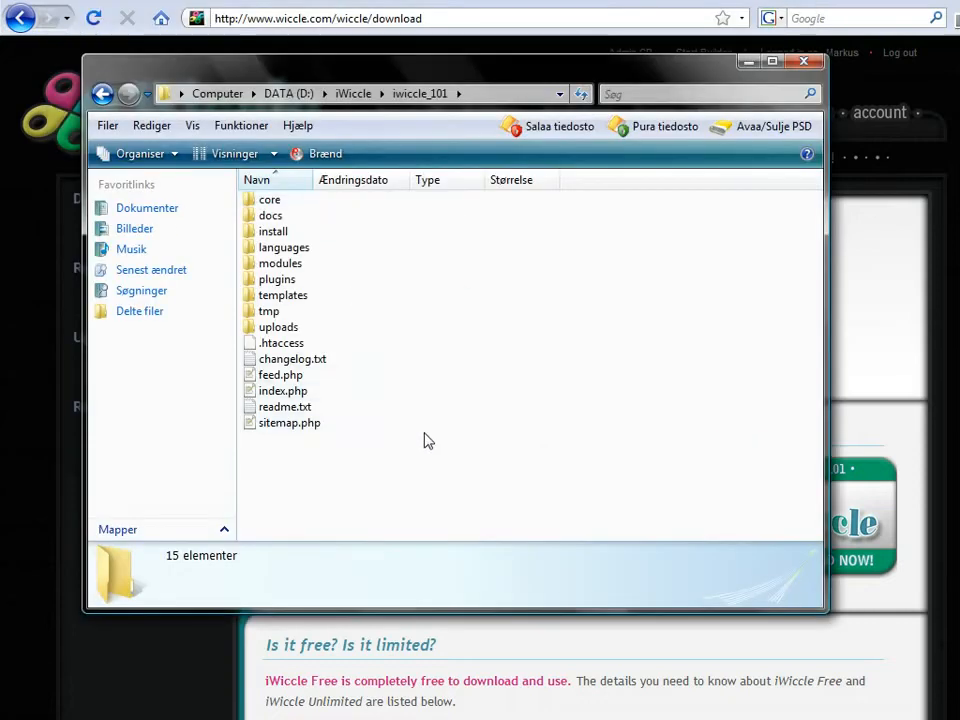
drag(416, 460, 243, 196)
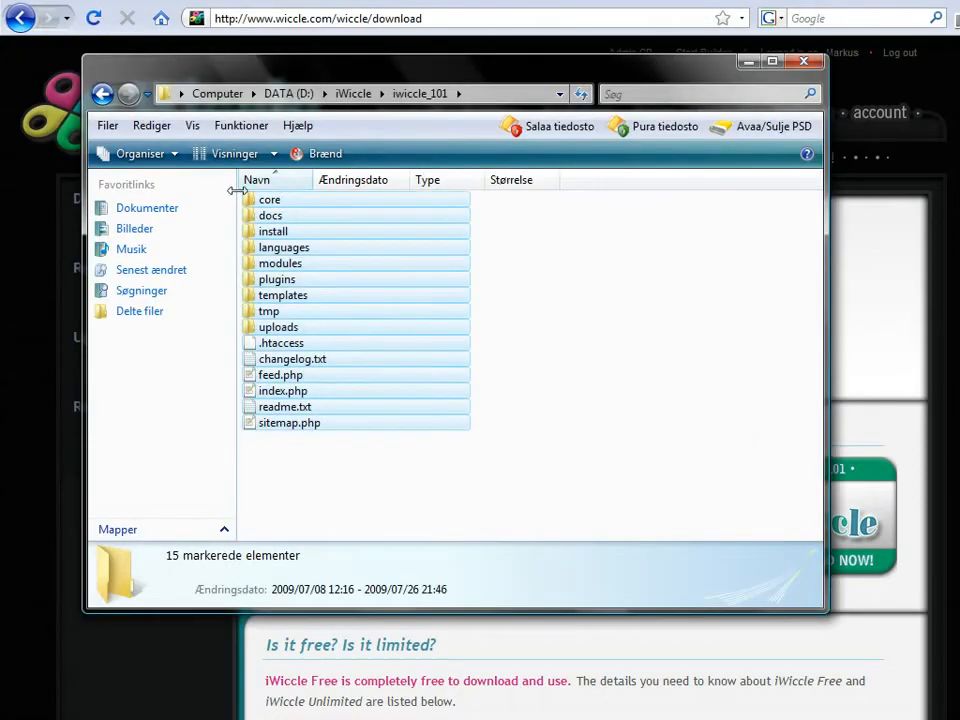
click(542, 484)
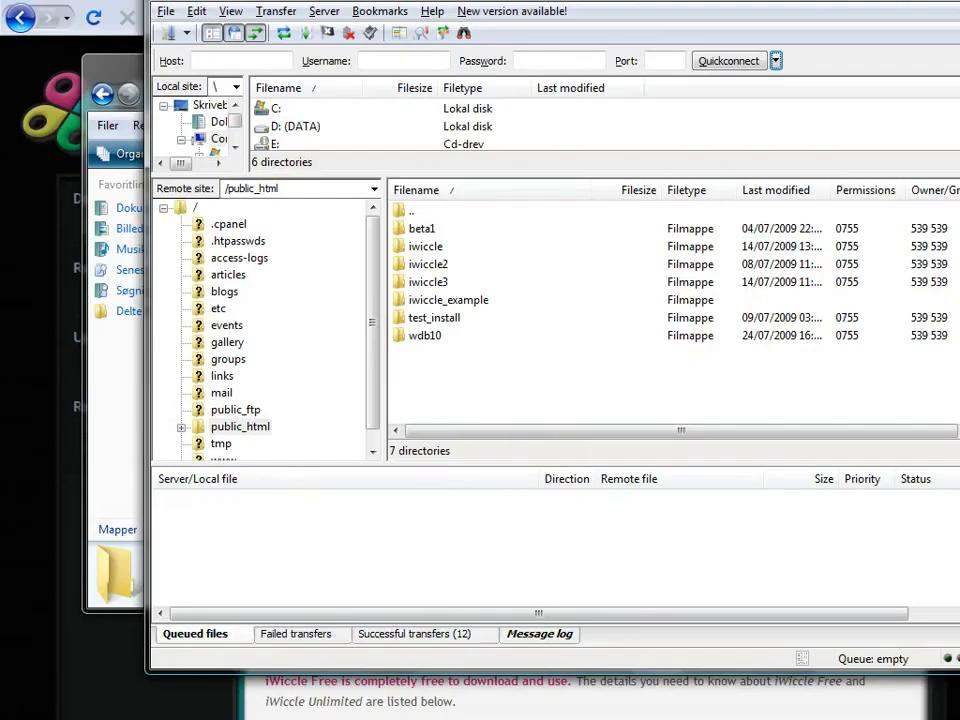
Step: Place Explorer beside FileZilla and open the remote iwiccle_example folder
drag(455, 0, 339, 29)
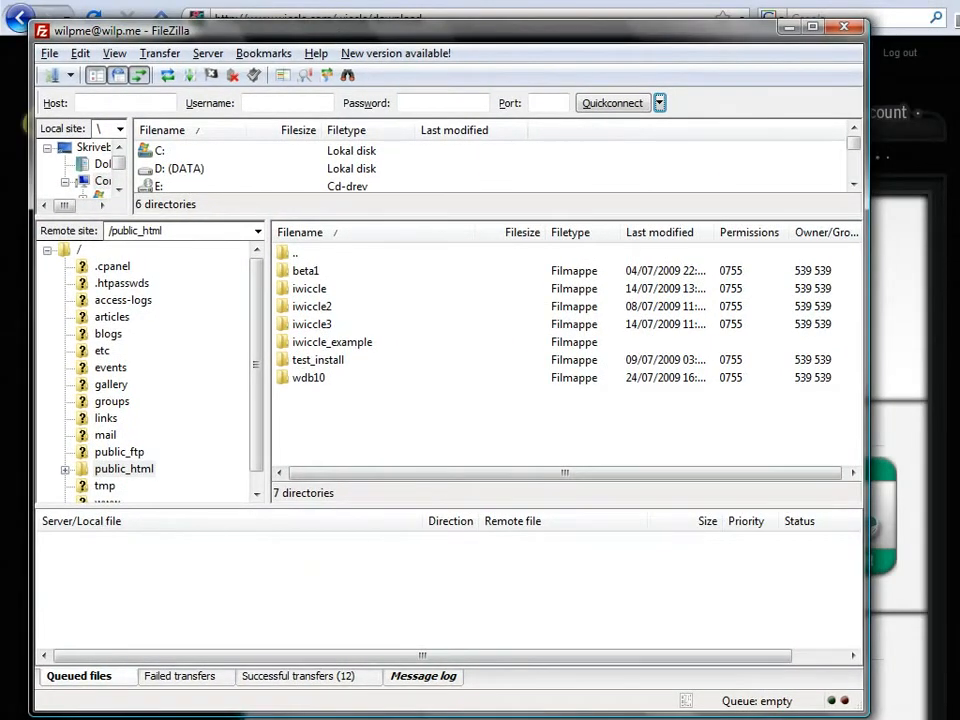
key(alt+Tab)
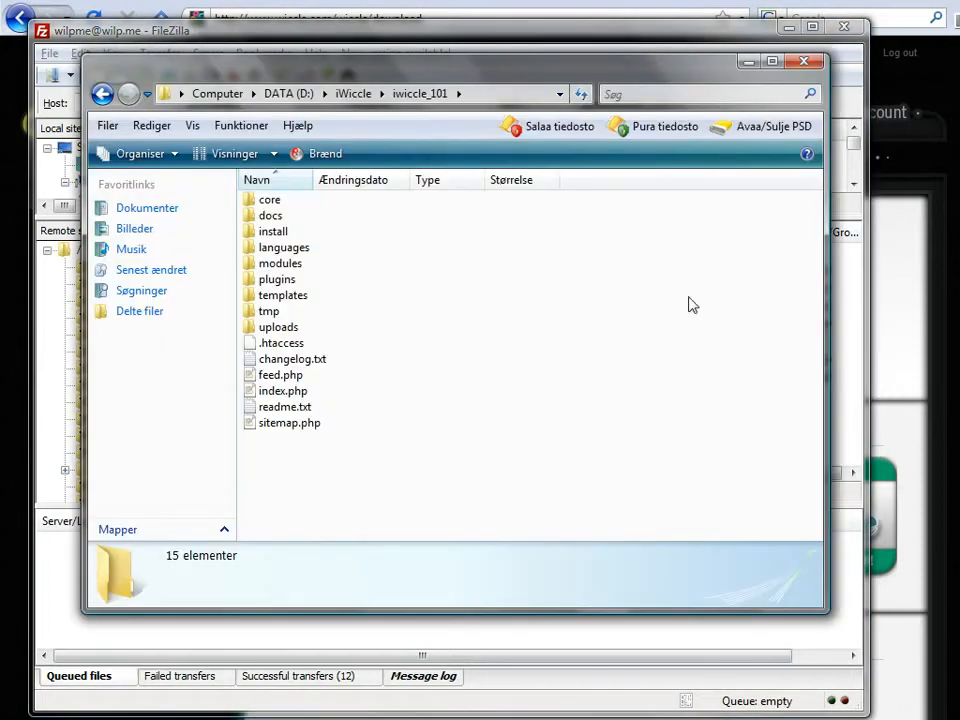
drag(404, 77, 715, 129)
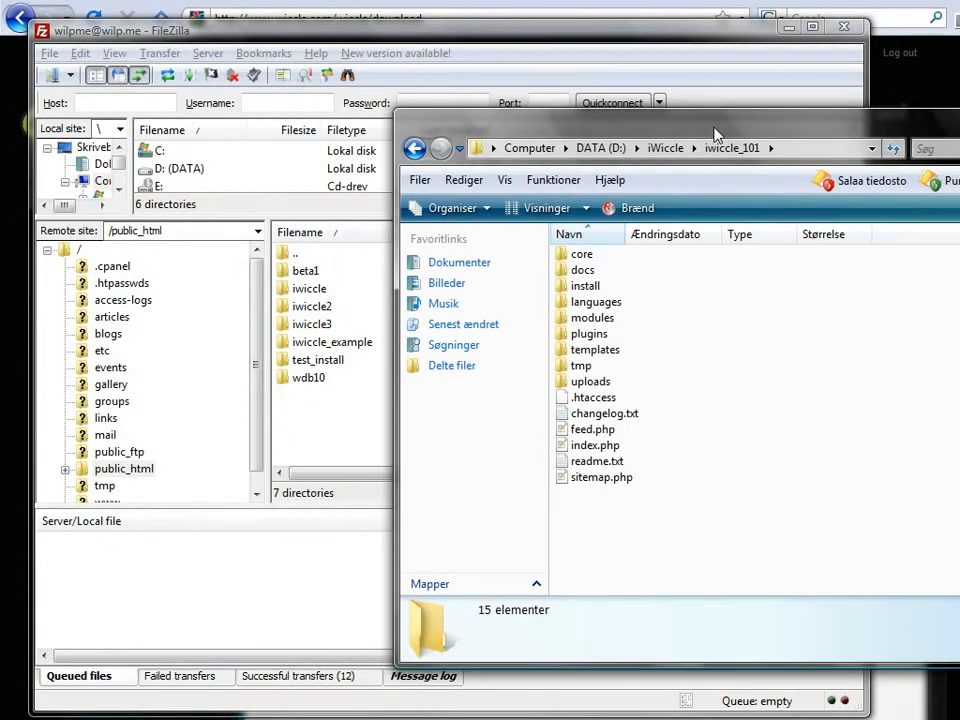
click(340, 345)
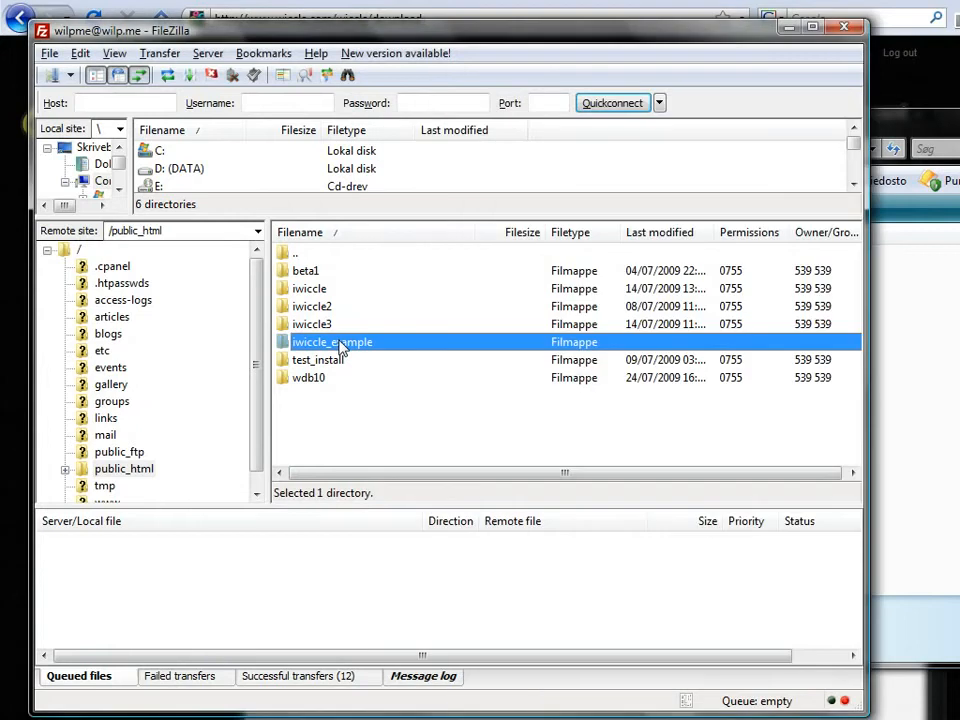
double_click(340, 345)
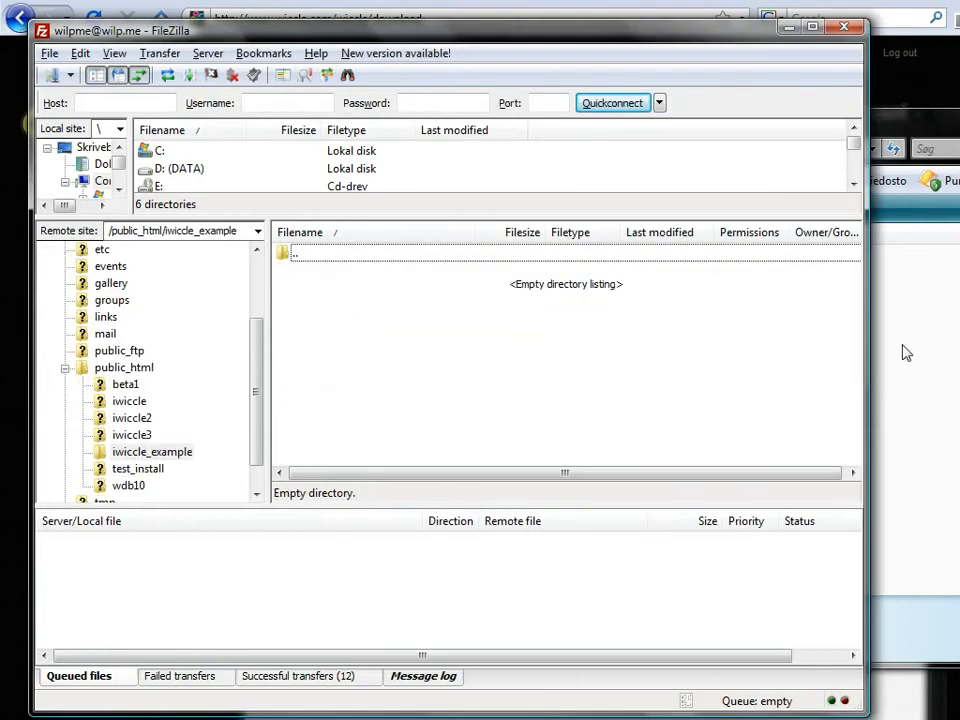
Step: Drag all 15 extracted iWiccle items into iwiccle_example to upload them
click(904, 351)
drag(707, 538, 552, 250)
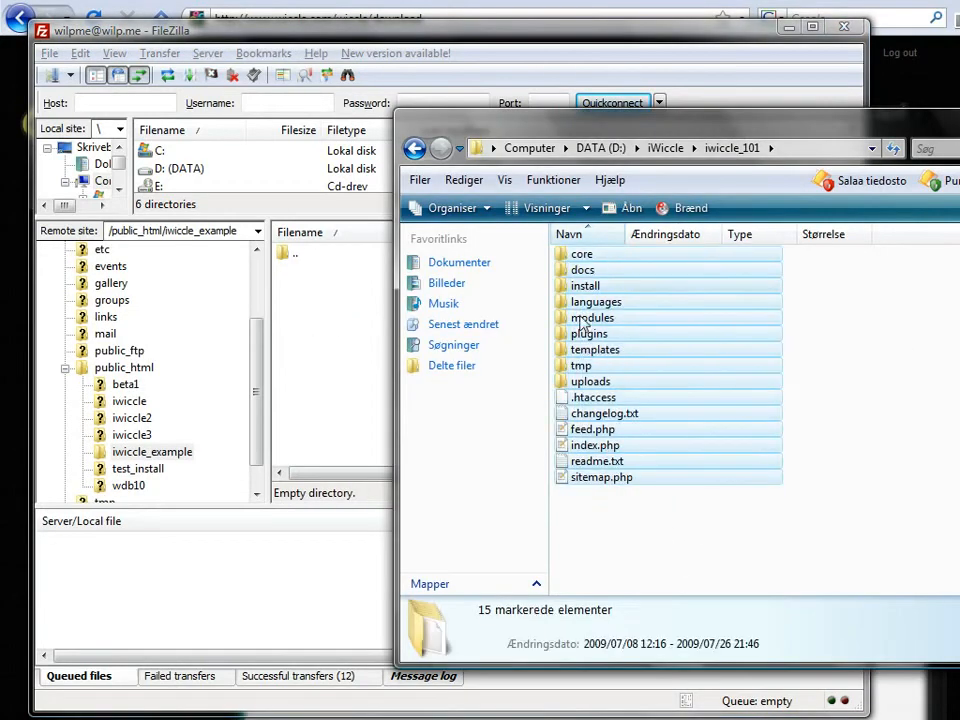
drag(588, 345, 311, 370)
drag(311, 370, 311, 370)
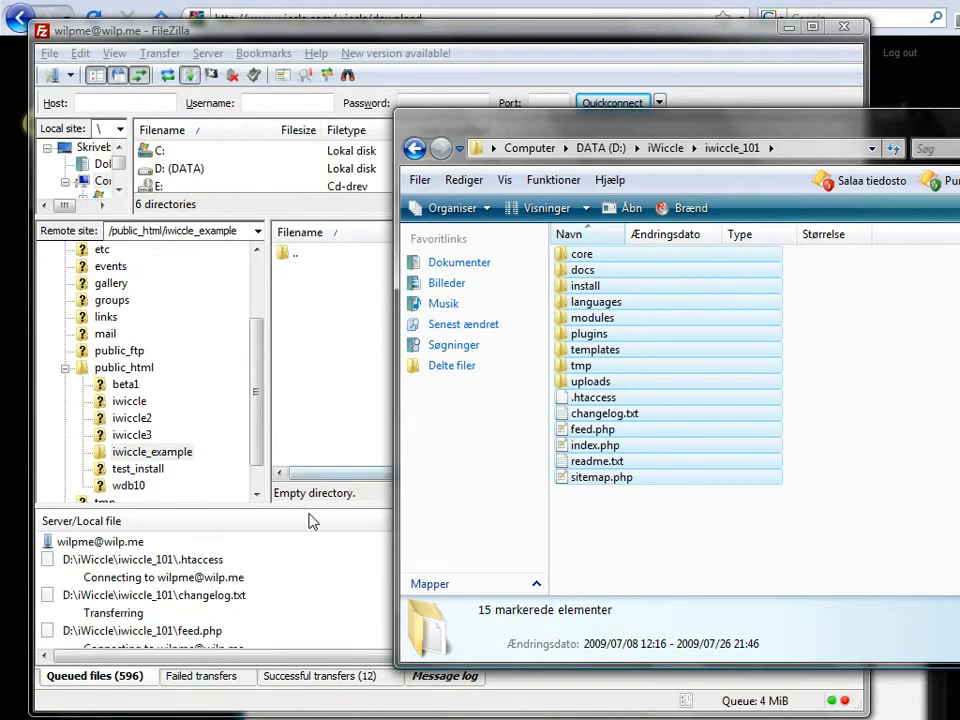
click(338, 487)
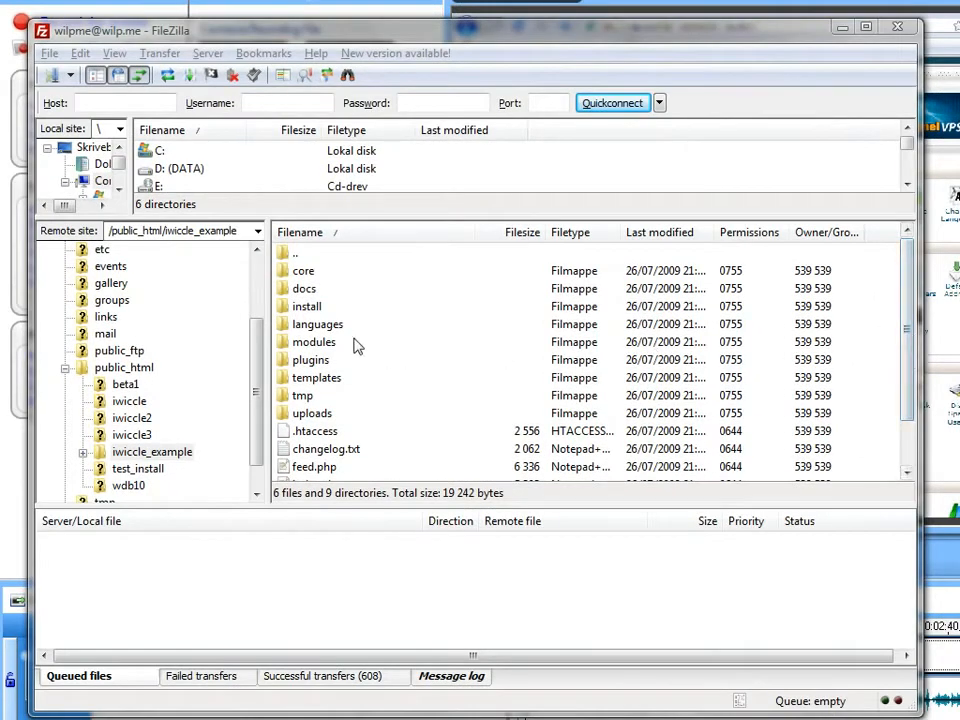
Step: Give the install, tmp and uploads folders 777 permissions, recursing into subdirectories, directories only
click(314, 316)
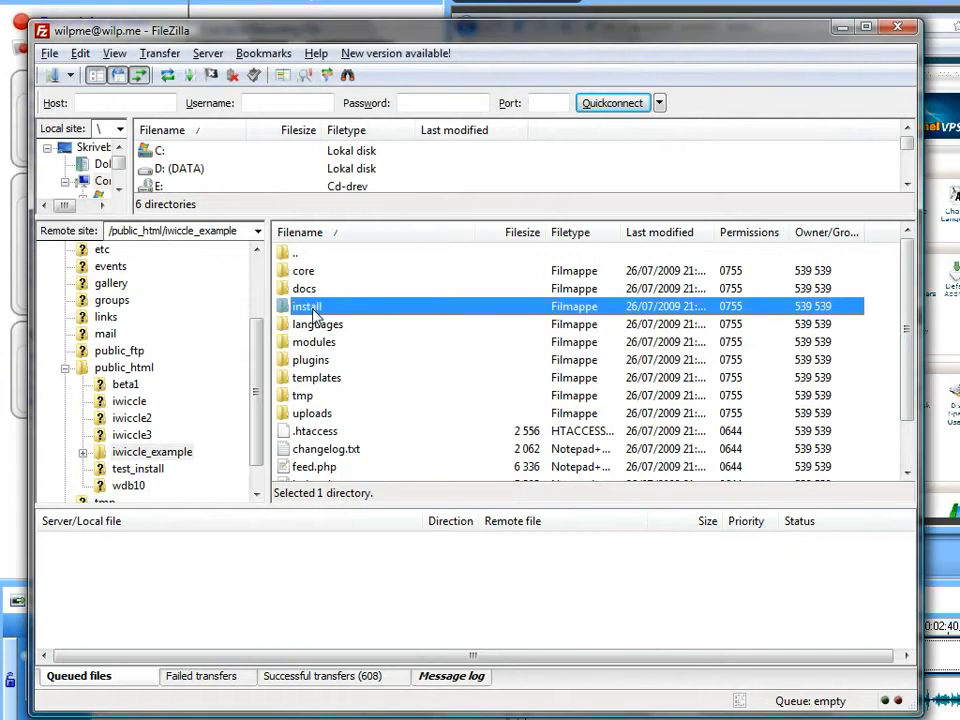
ctrl+click(309, 397)
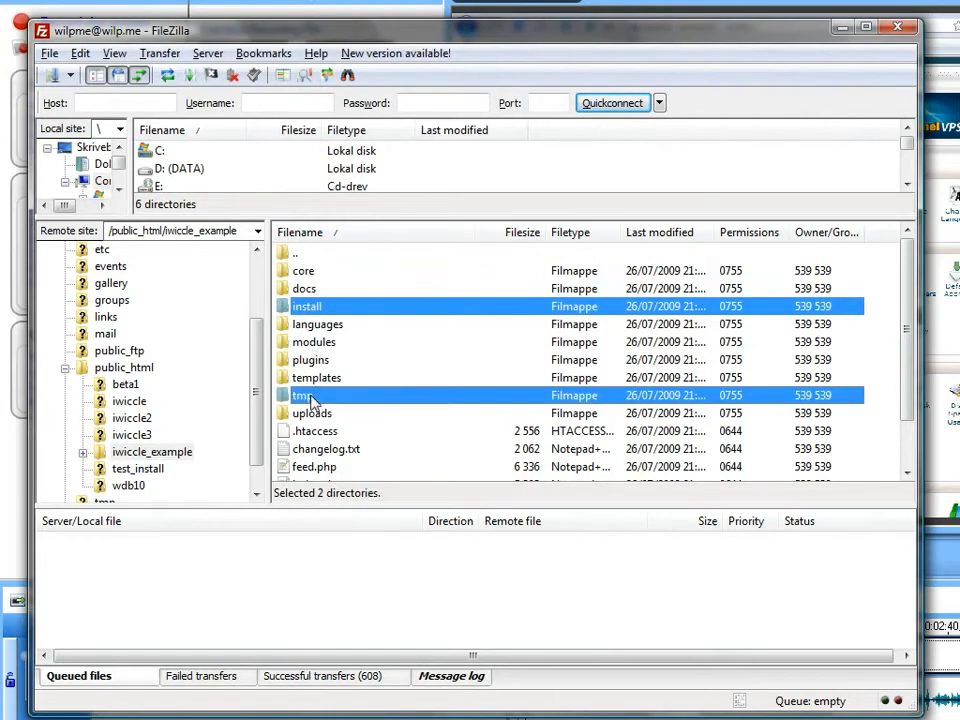
ctrl+click(313, 414)
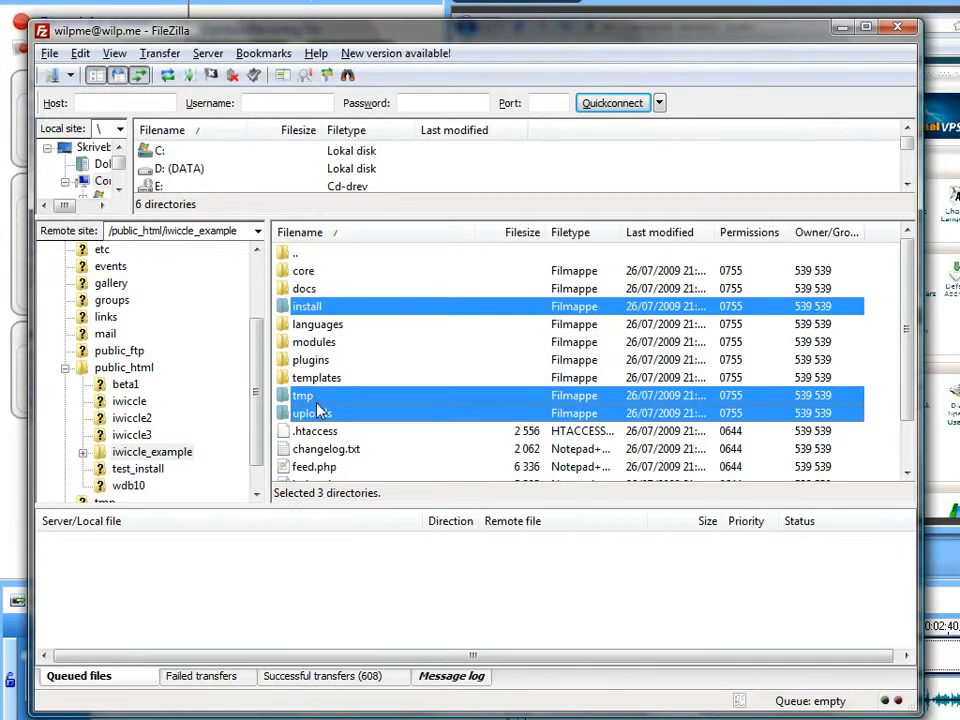
right_click(321, 405)
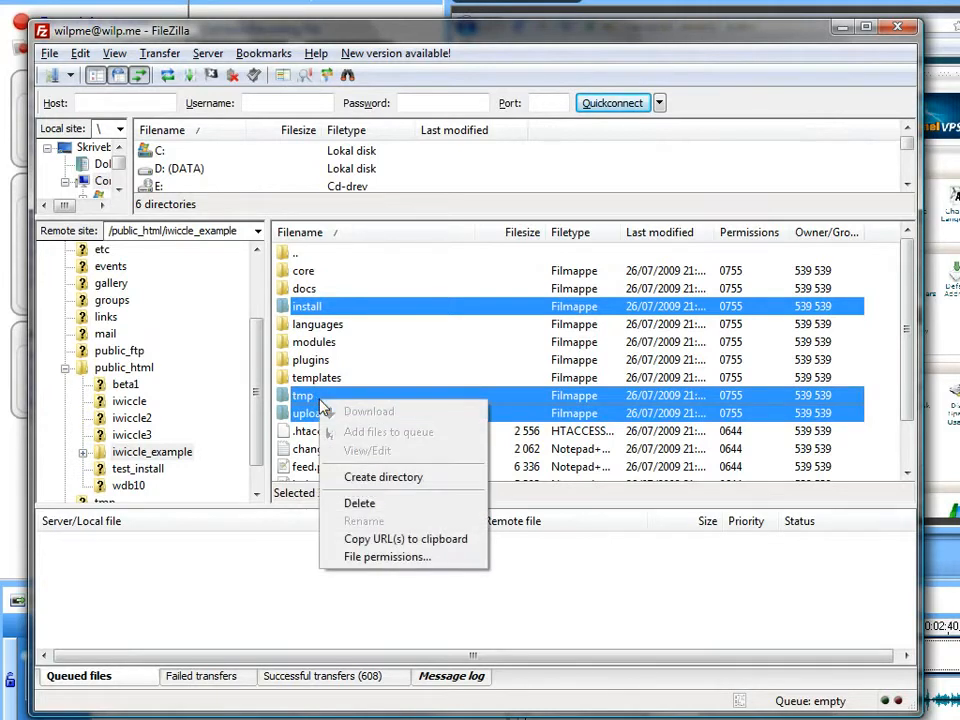
click(376, 557)
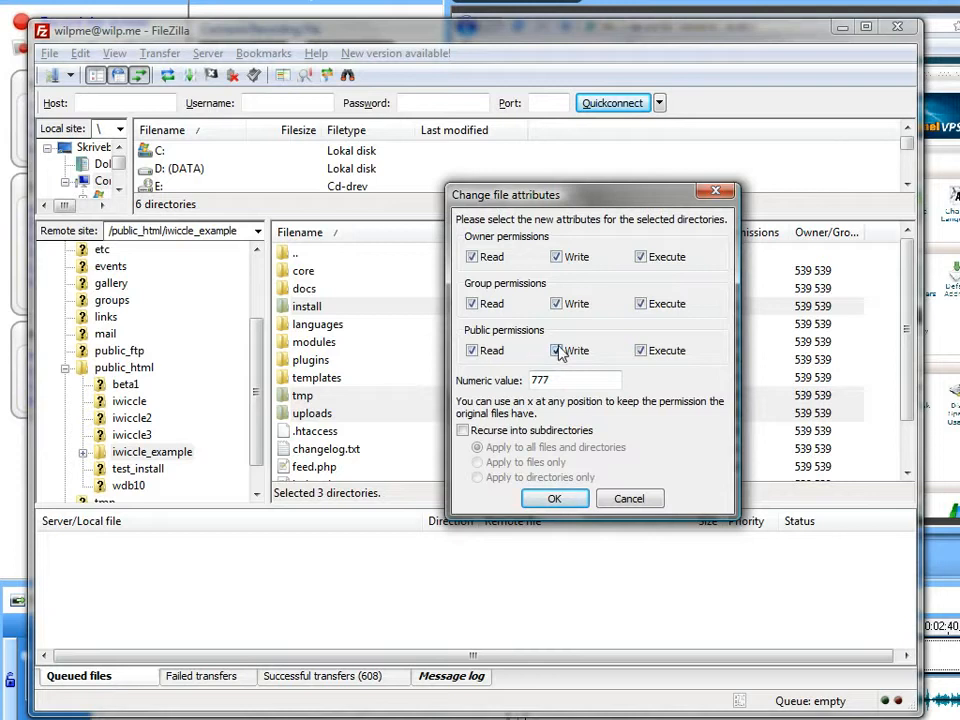
double_click(552, 381)
click(560, 379)
click(532, 433)
click(523, 477)
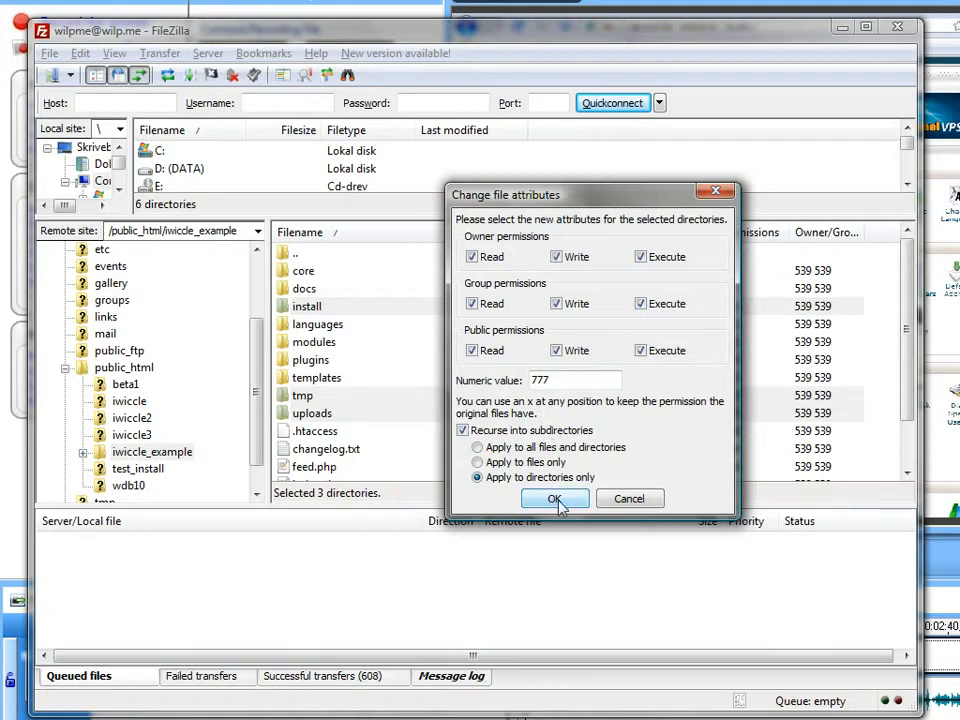
click(555, 499)
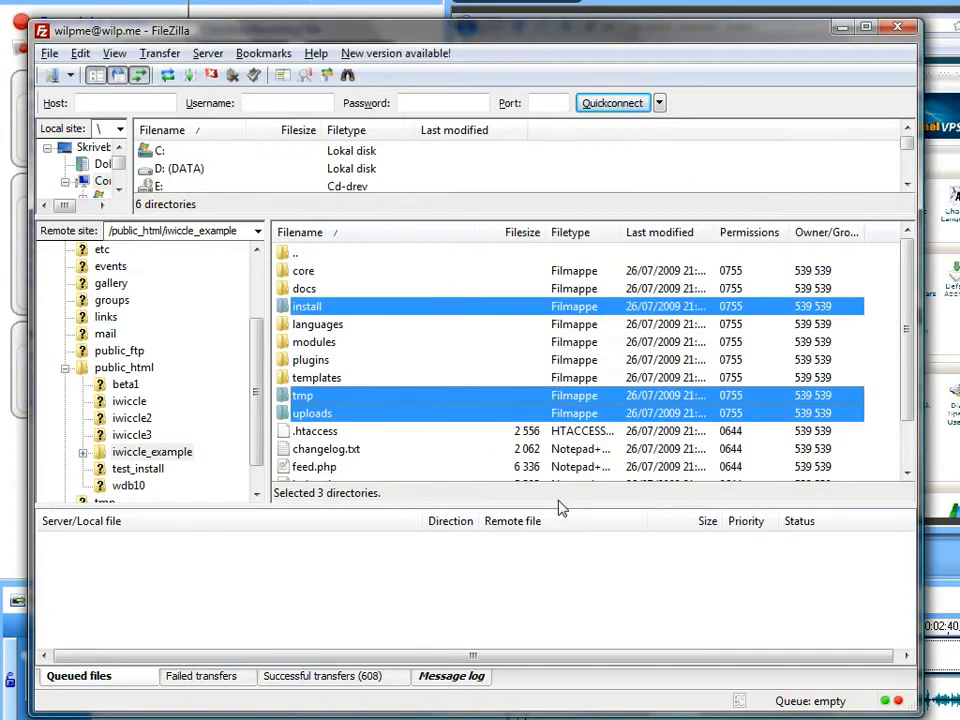
Step: Scroll the cPanel home to the Databases section and open MySQL Databases
click(450, 674)
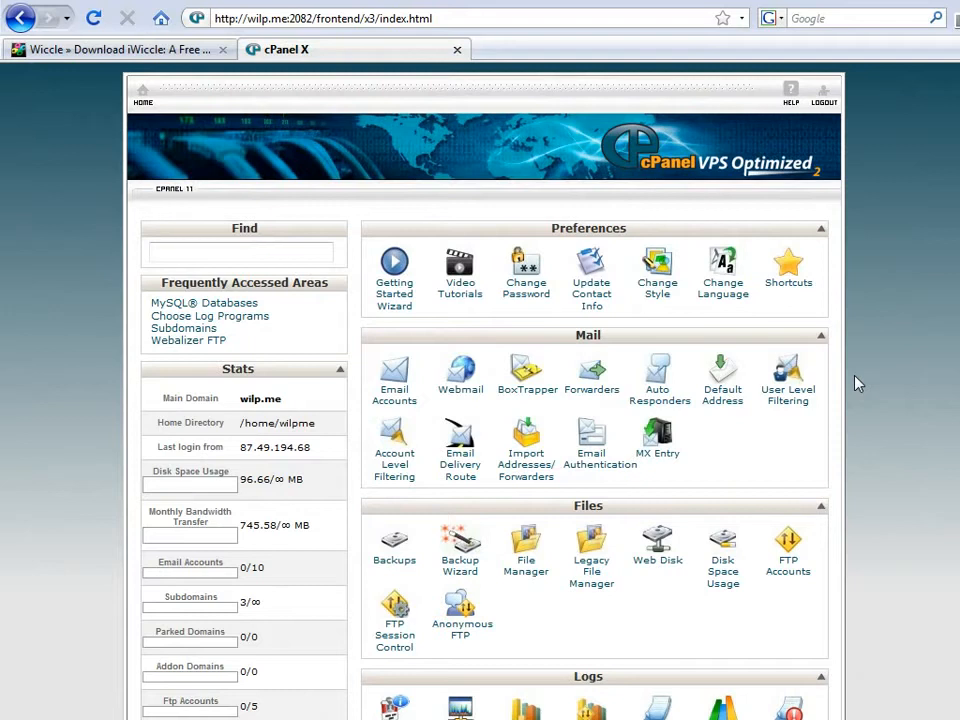
scroll(857, 383, down, 10)
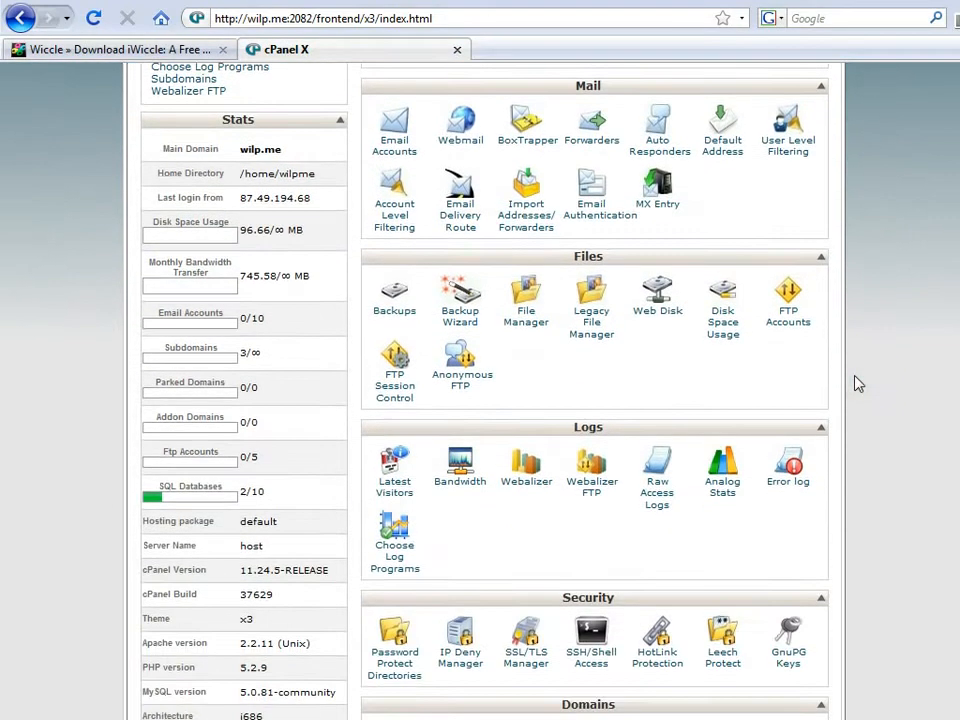
scroll(857, 383, down, 4)
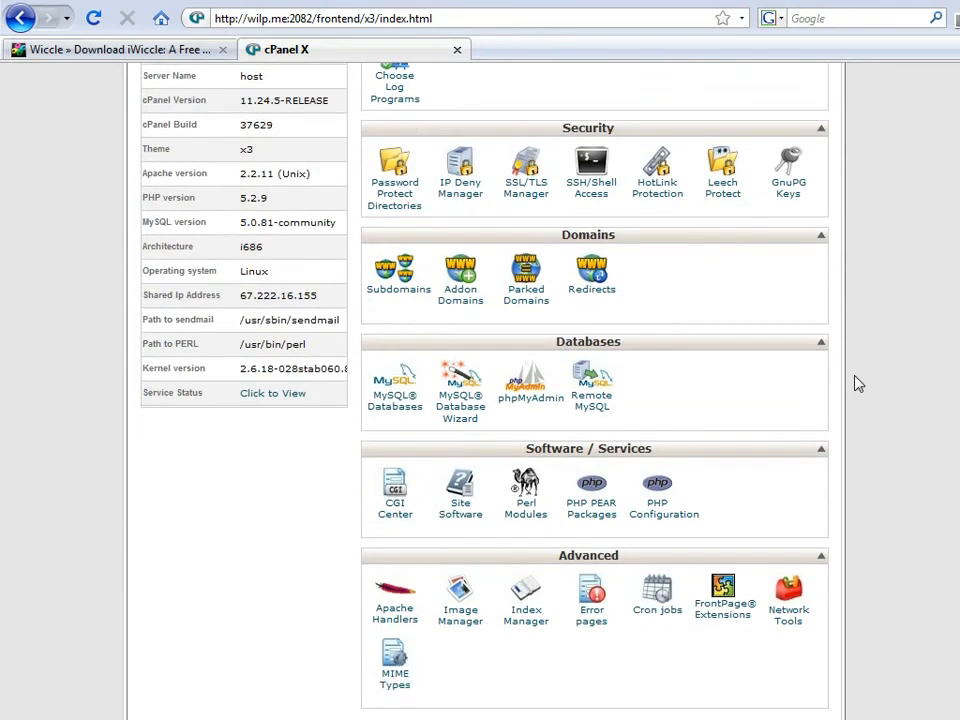
scroll(857, 383, up, 5)
scroll(857, 383, up, 10)
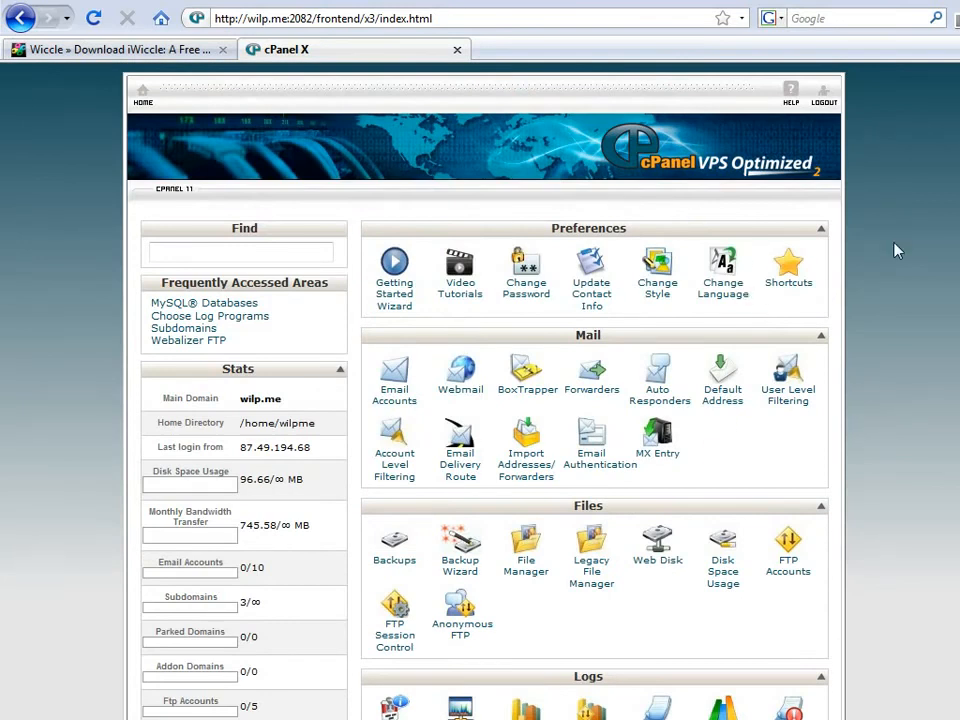
scroll(897, 251, down, 12)
scroll(897, 251, down, 2)
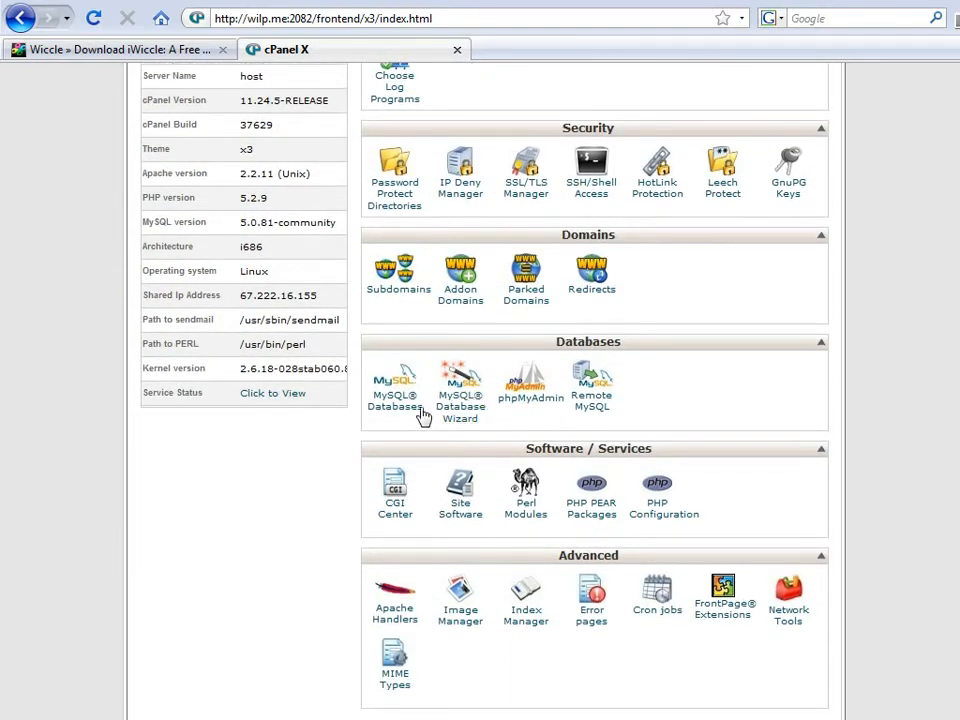
click(407, 411)
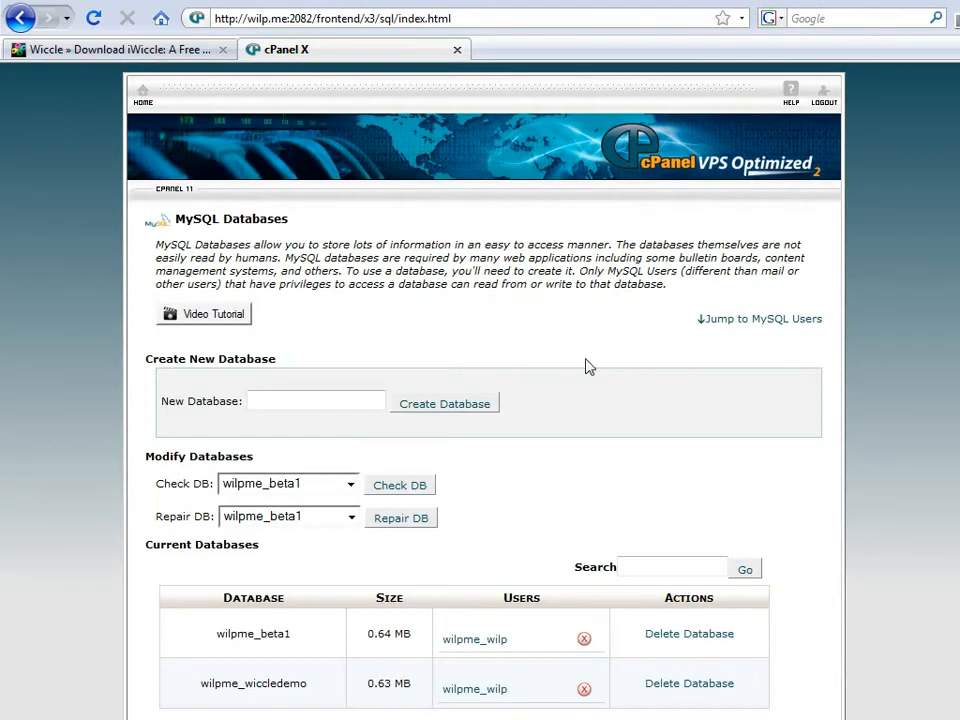
Step: Create a new MySQL database named iwic2, giving wilpme_iwic2
drag(598, 362, 359, 406)
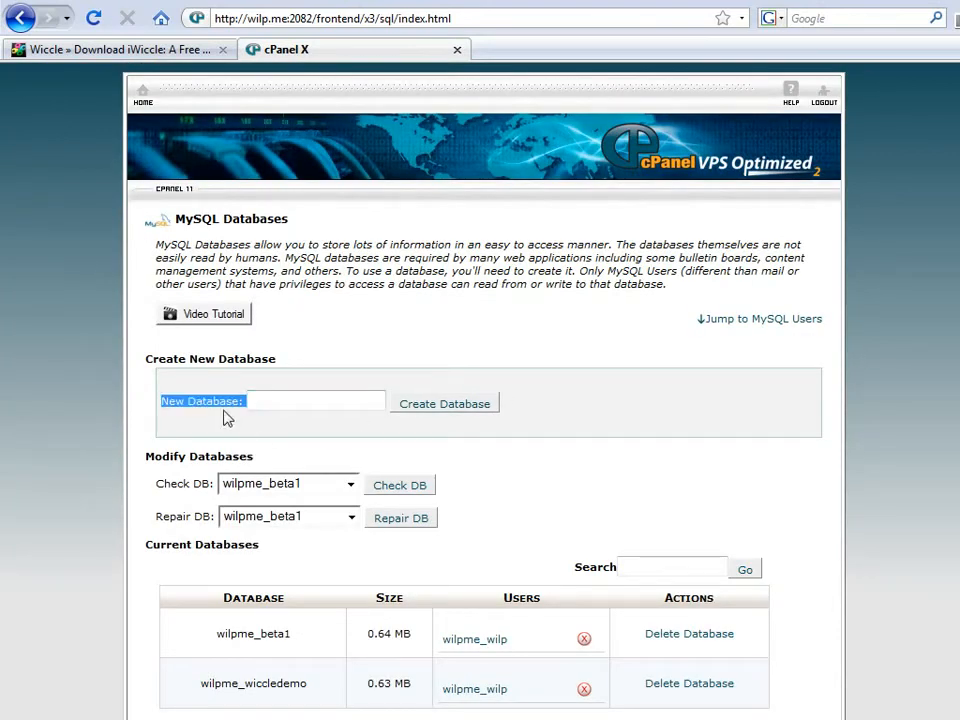
click(274, 402)
text(iwic)
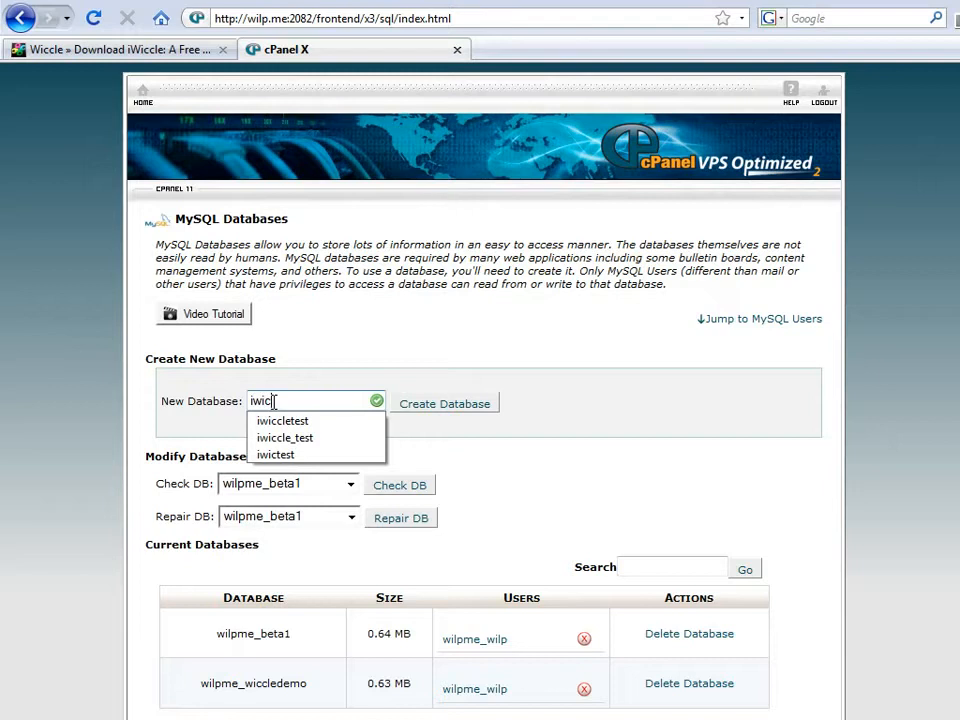
text(2)
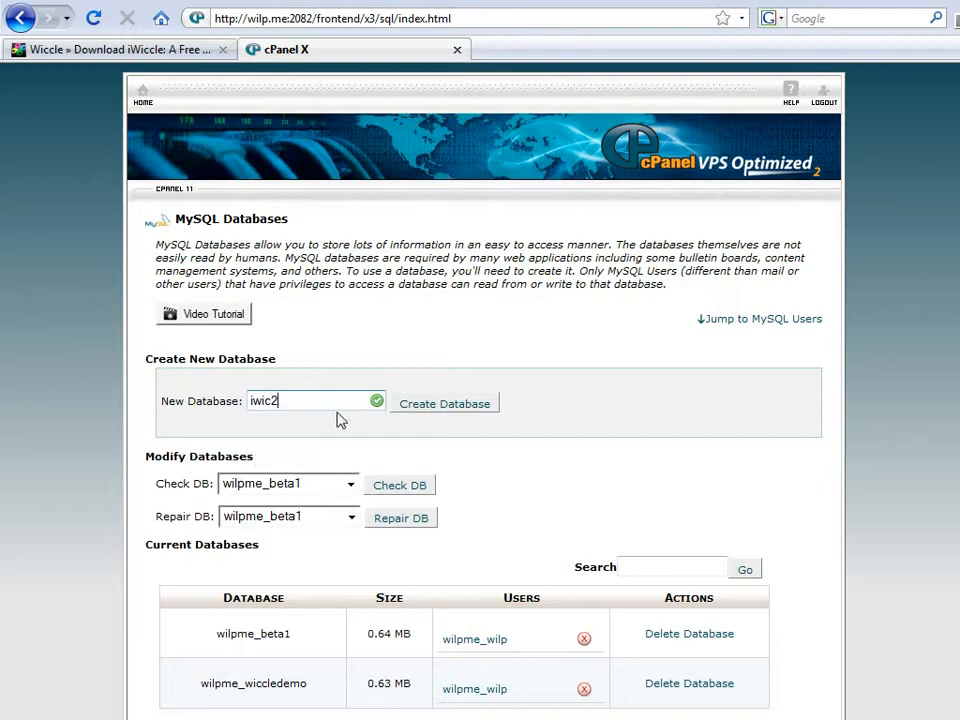
click(420, 406)
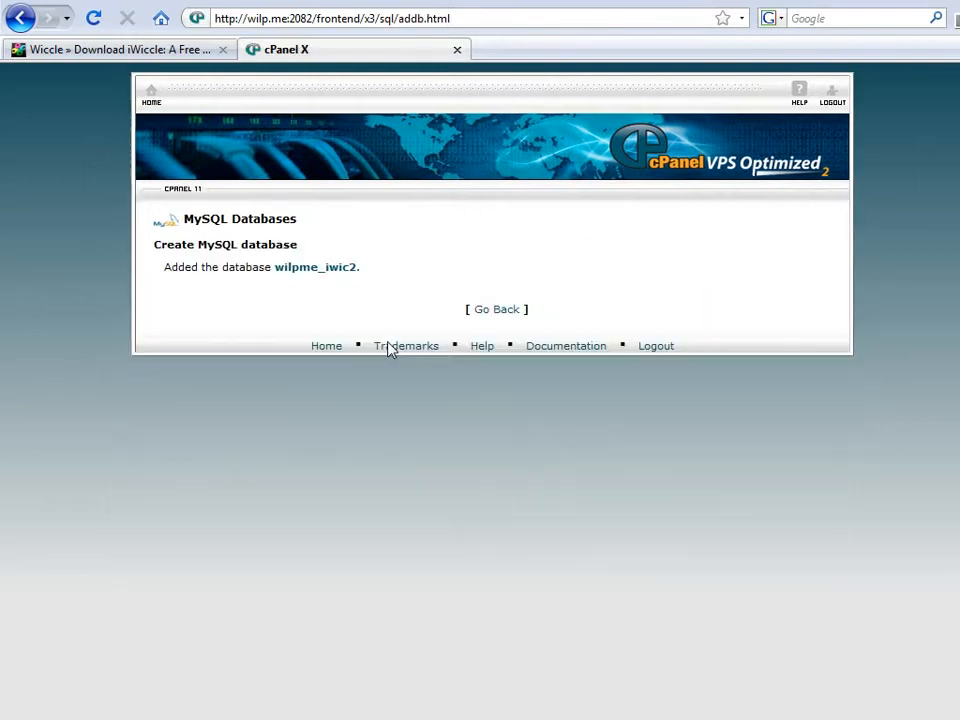
Step: Copy the name wilpme_iwic2 into the Notepad++ notes and return to MySQL Databases
double_click(346, 268)
key(ctrl+c)
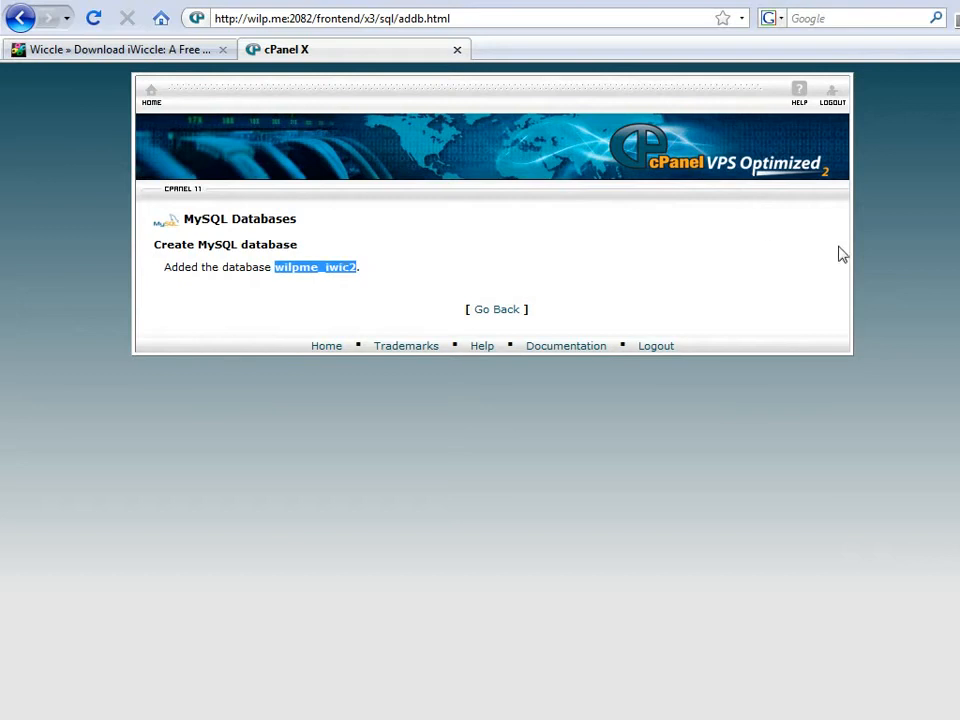
key(alt+Tab)
key(ctrl+v)
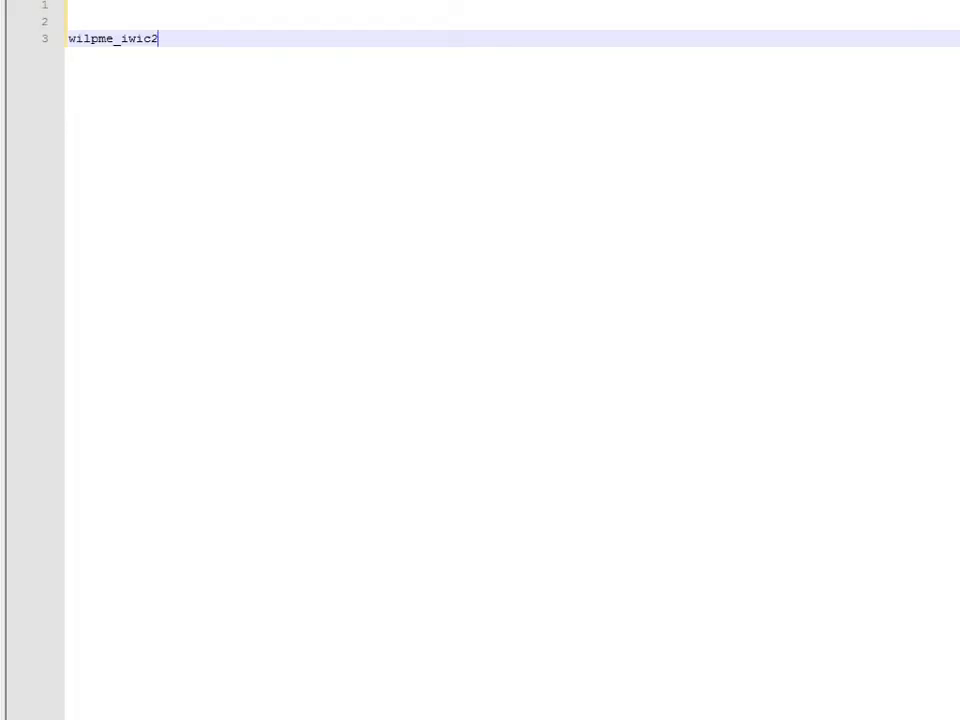
key(alt+Tab)
click(515, 314)
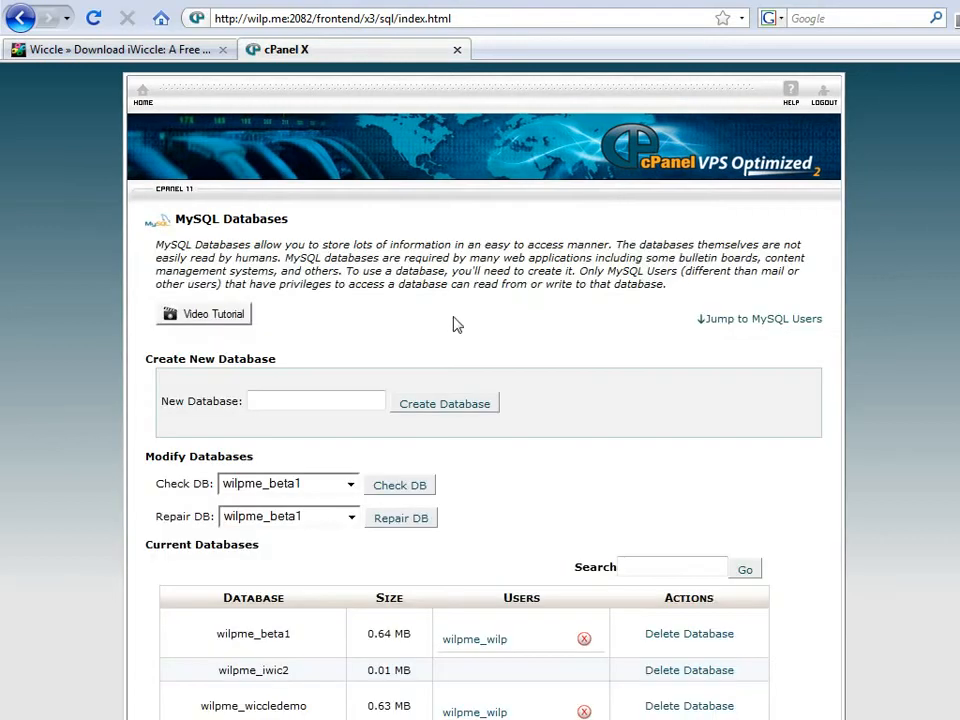
Step: Enter iwicuse as the new MySQL username and paste it into the notes
scroll(455, 323, down, 8)
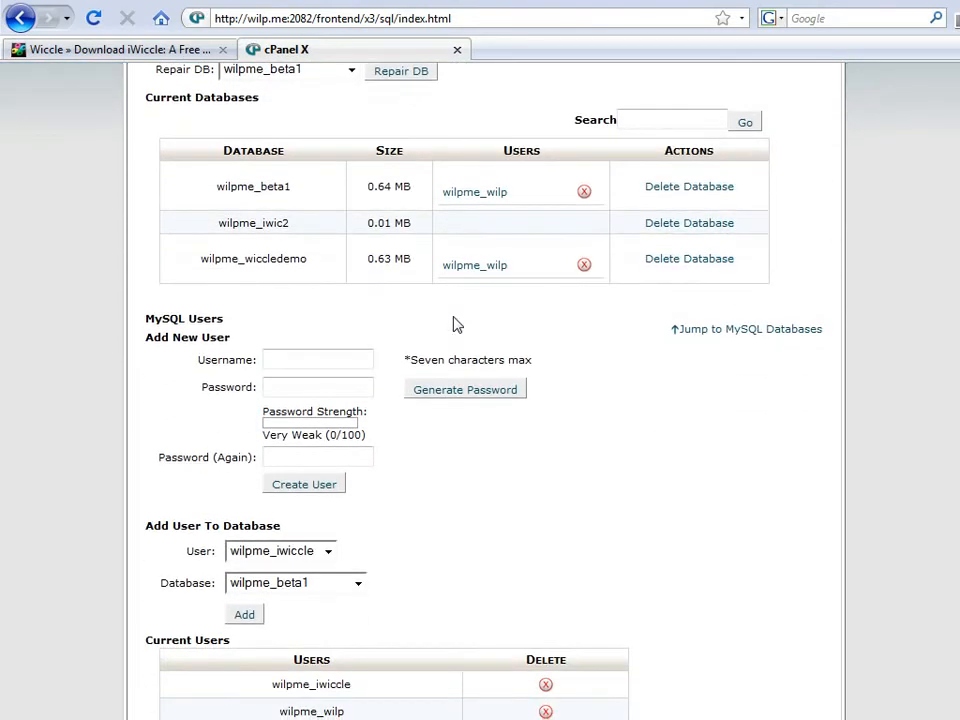
click(348, 357)
text(iwicuse)
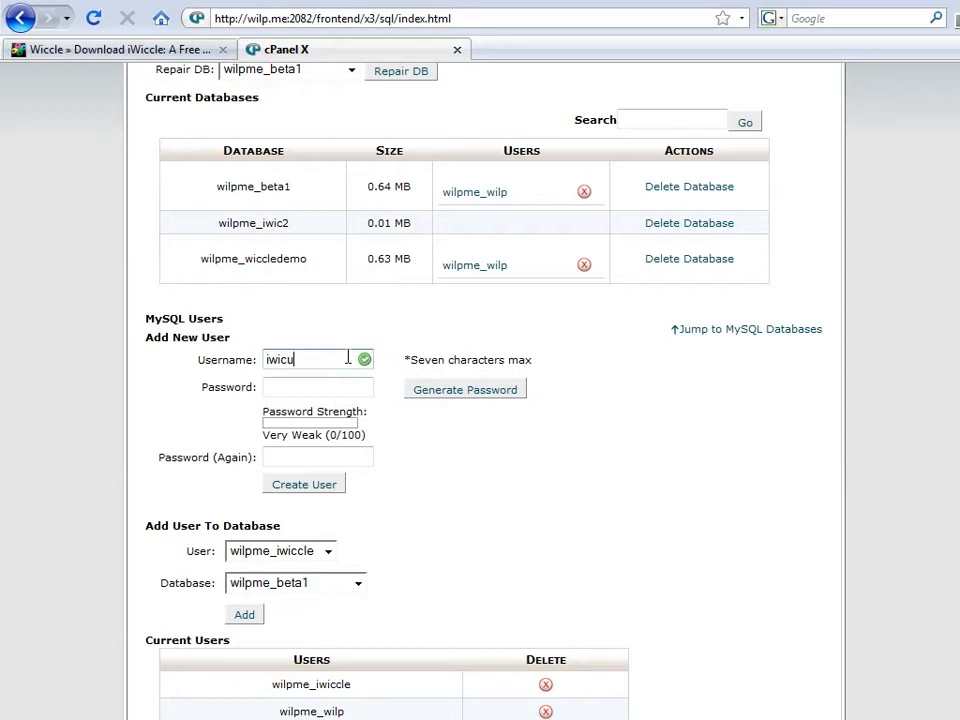
click(335, 384)
double_click(311, 358)
key(ctrl+c)
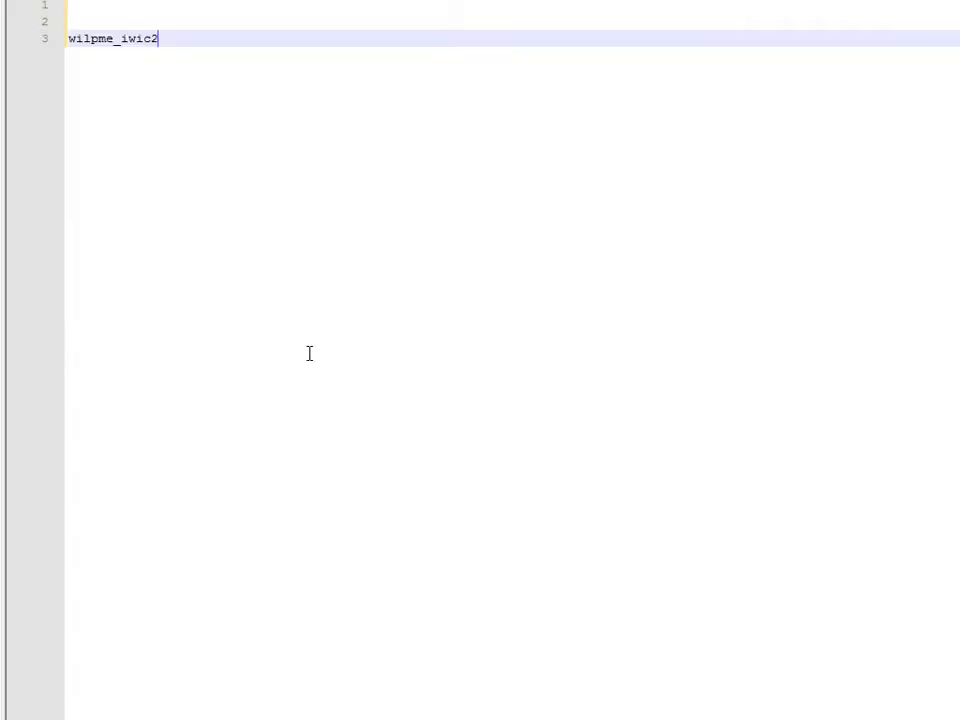
key(Return)
key(Return)
key(ctrl+v)
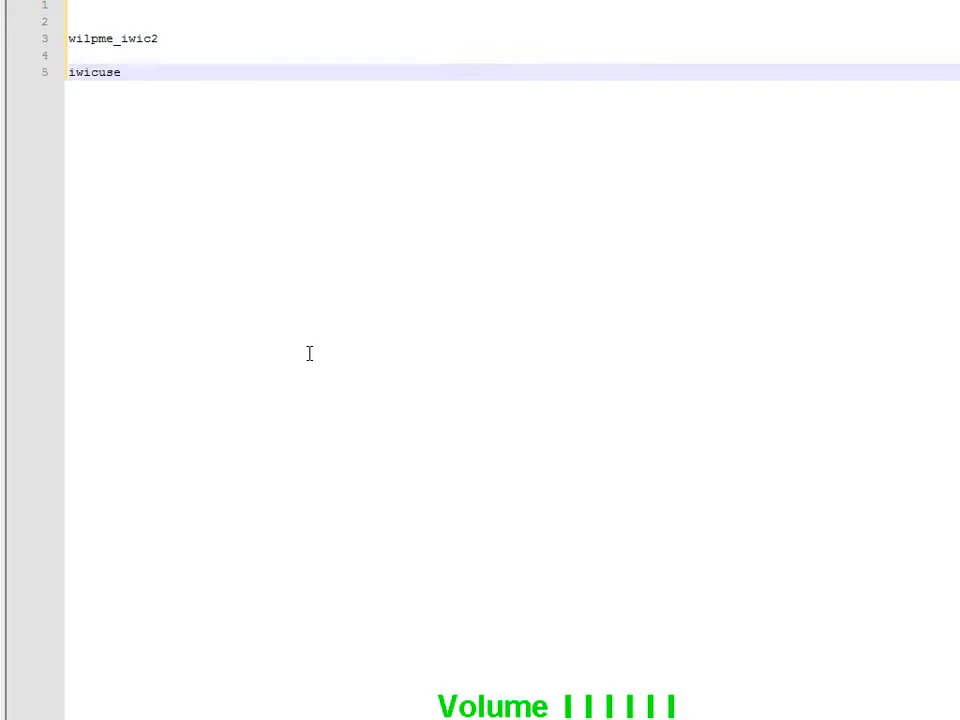
key(alt+Tab)
Step: Write a strong password in the notes and paste it into both password fields
click(308, 393)
key(alt+Tab)
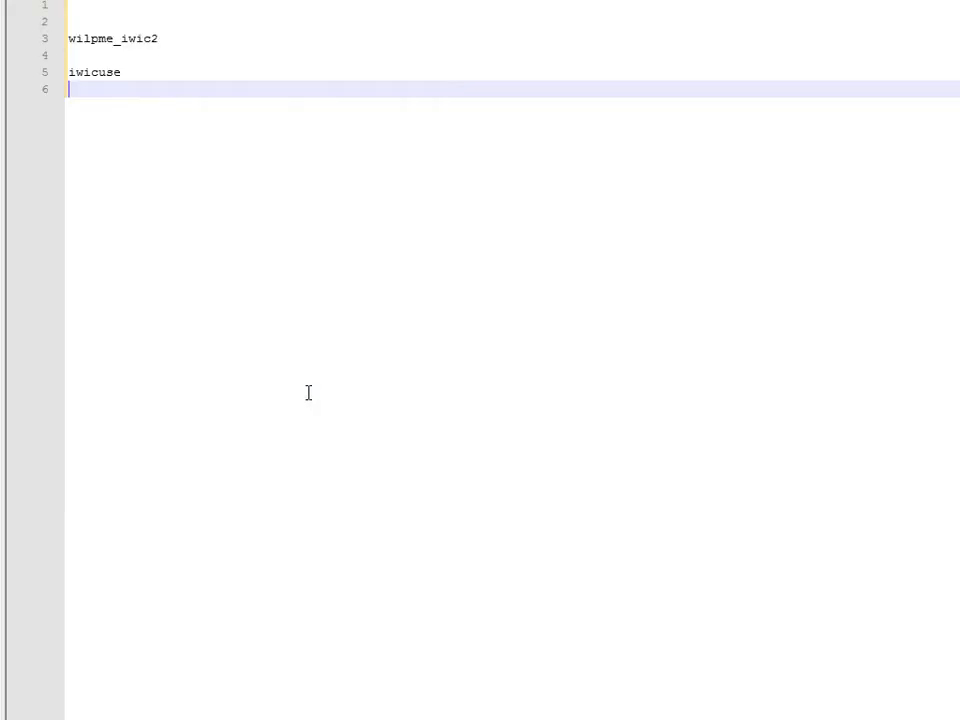
key(XF86AudioLowerVolume)
text(w)
key(ctrl+shift+Left)
key(ctrl+shift+Left)
key(ctrl+shift+Left)
key(ctrl+c)
key(alt+Tab)
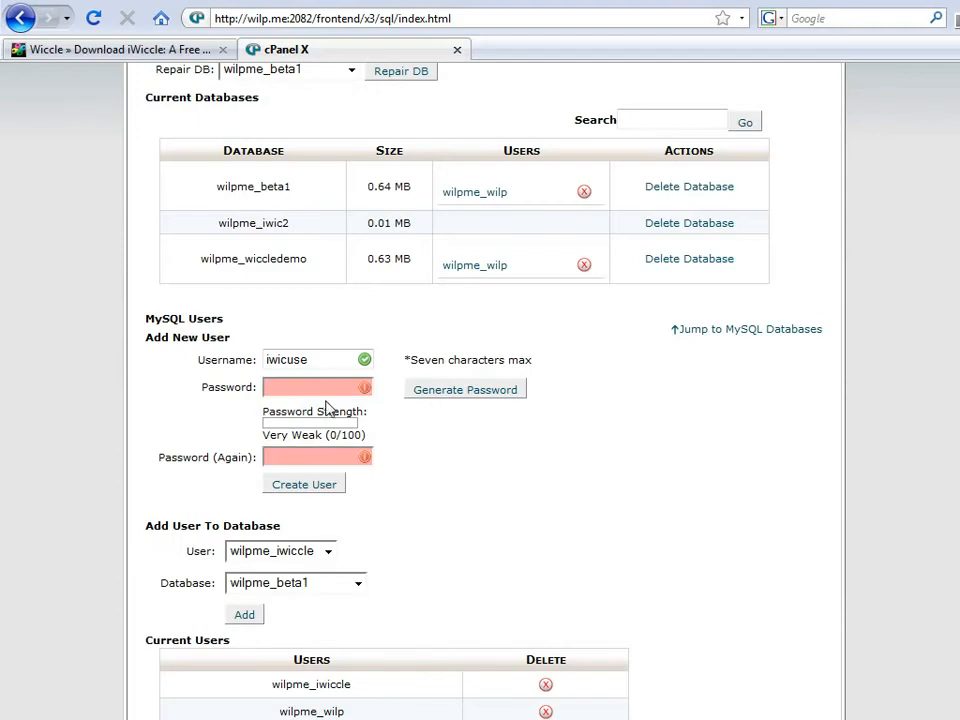
key(ctrl+v)
click(318, 458)
key(ctrl+v)
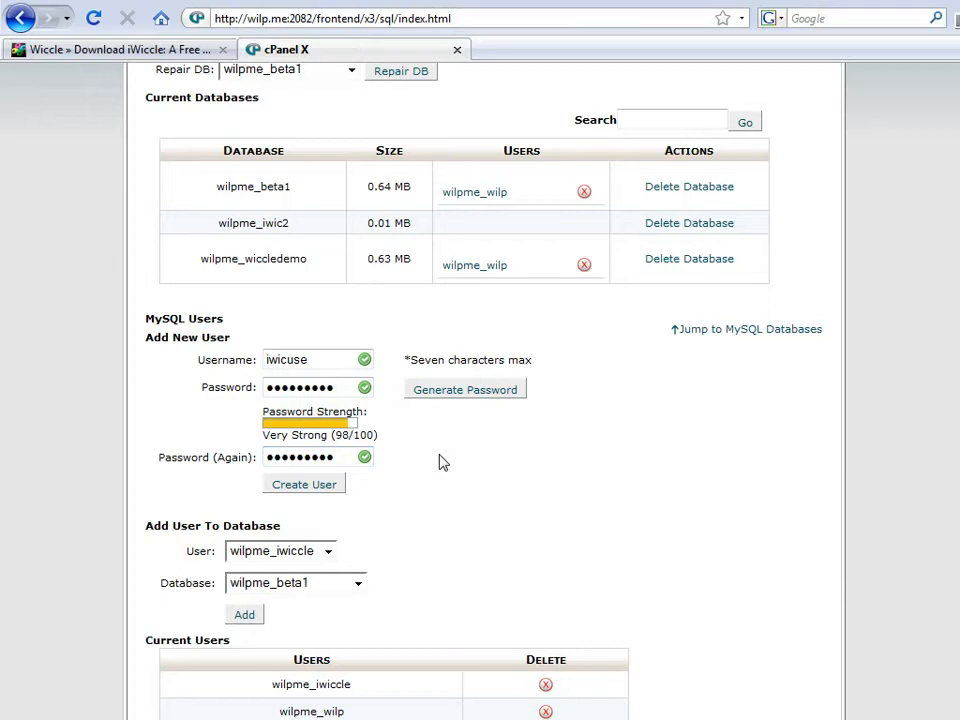
Step: Create the MySQL user iwicuse and return to the databases page
click(314, 487)
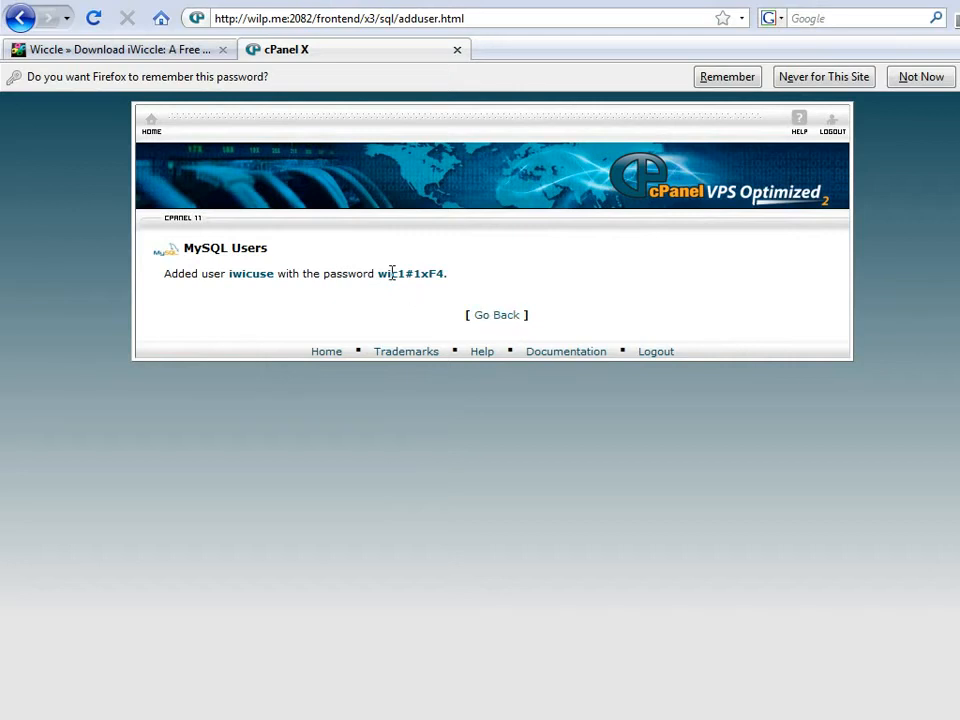
double_click(427, 273)
click(497, 315)
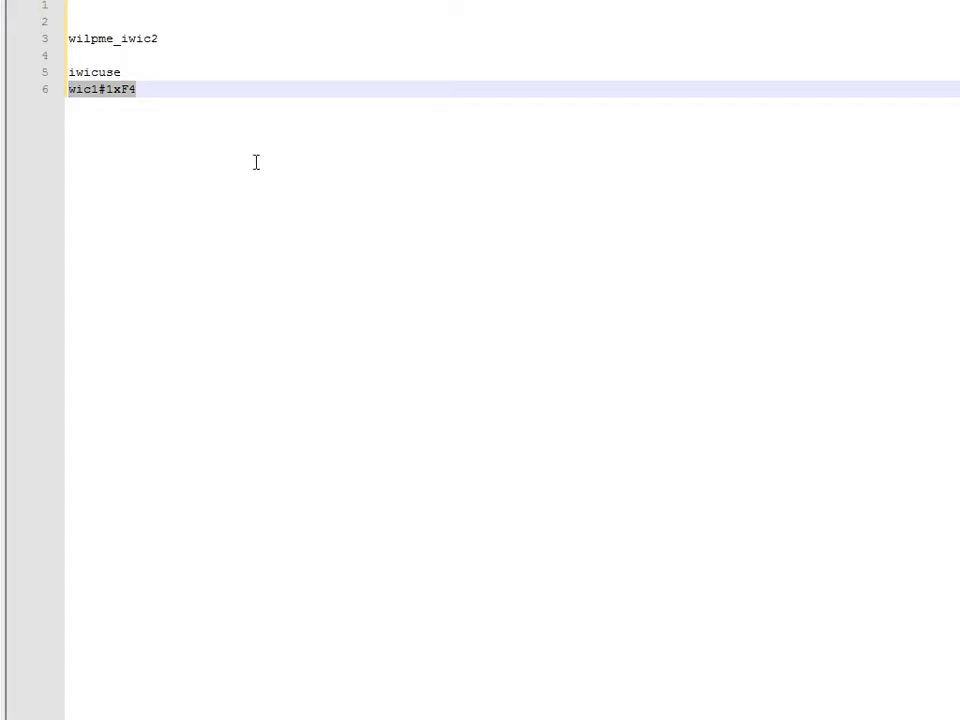
click(182, 53)
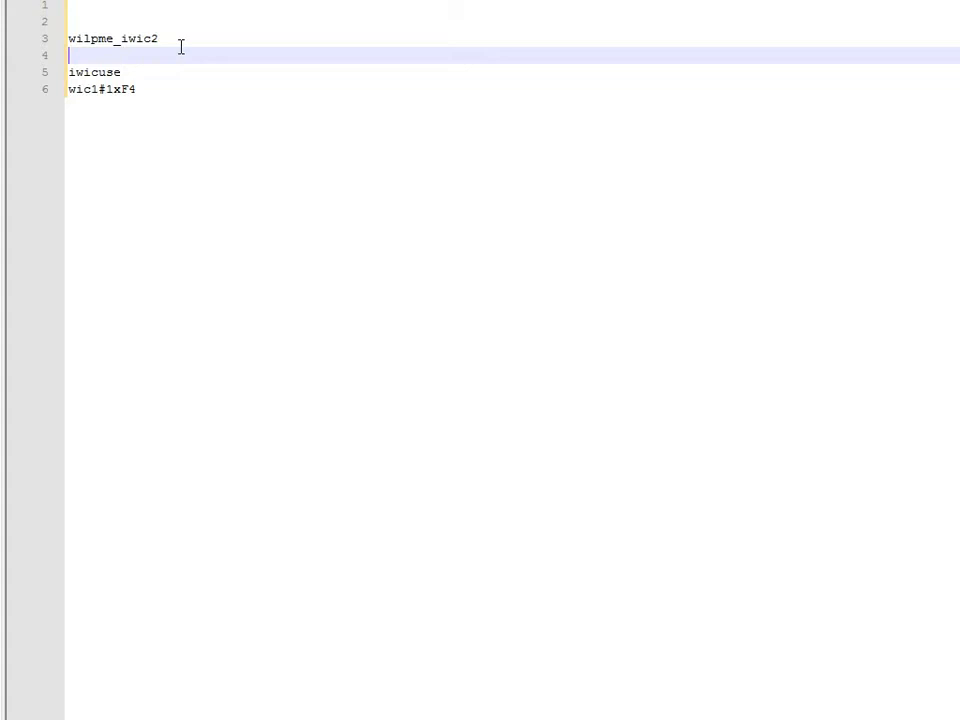
click(165, 72)
click(182, 93)
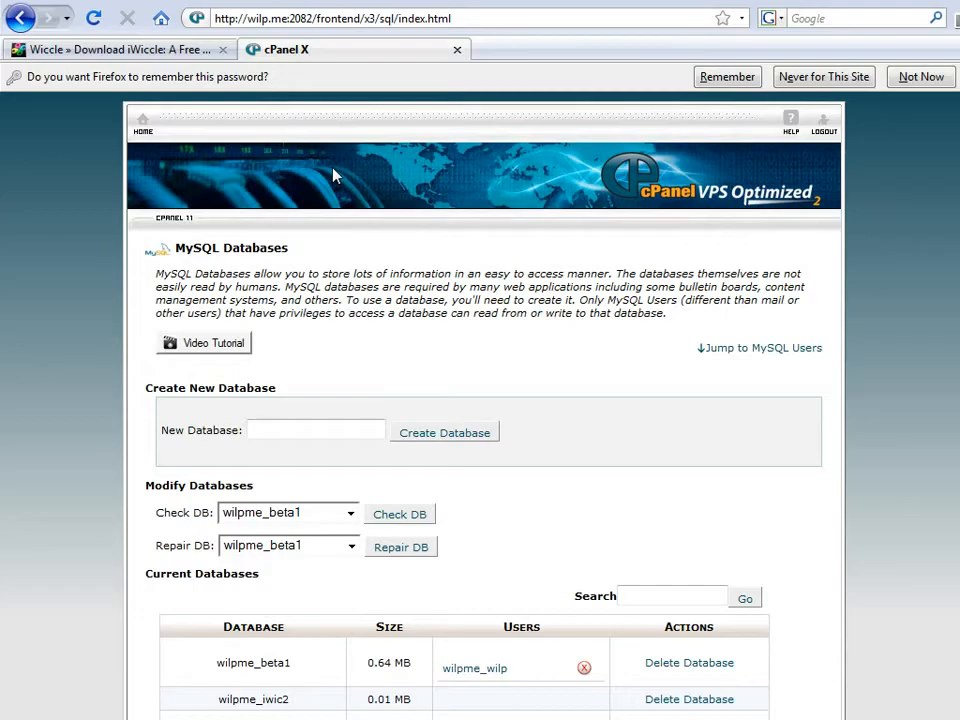
Step: Add the user wilpme_iwicuse to the wilpme_iwic2 database
scroll(513, 313, down, 9)
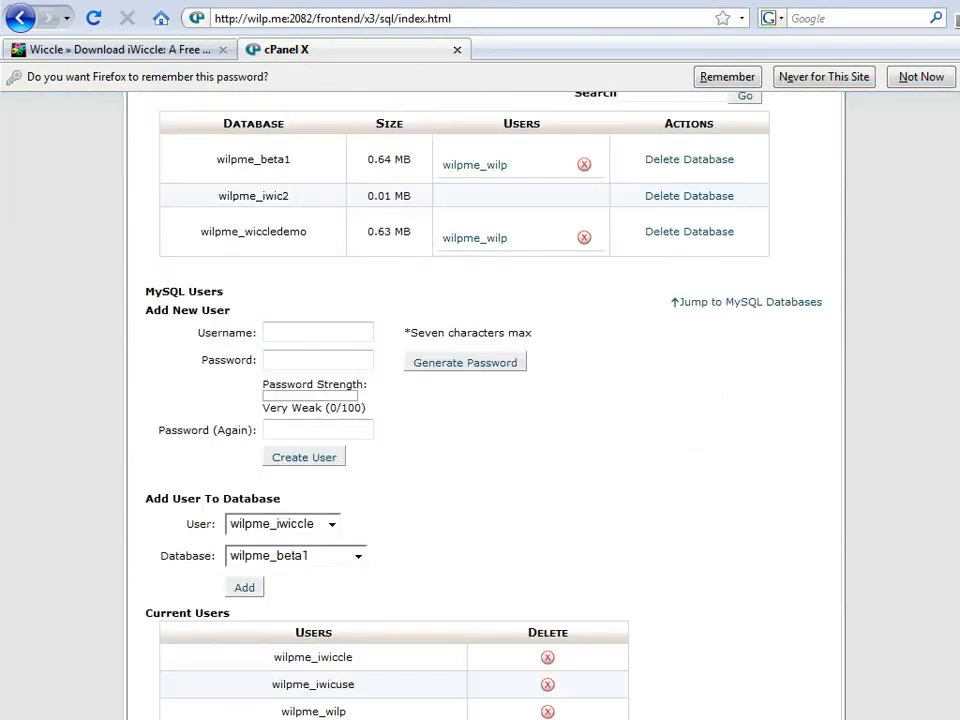
click(281, 527)
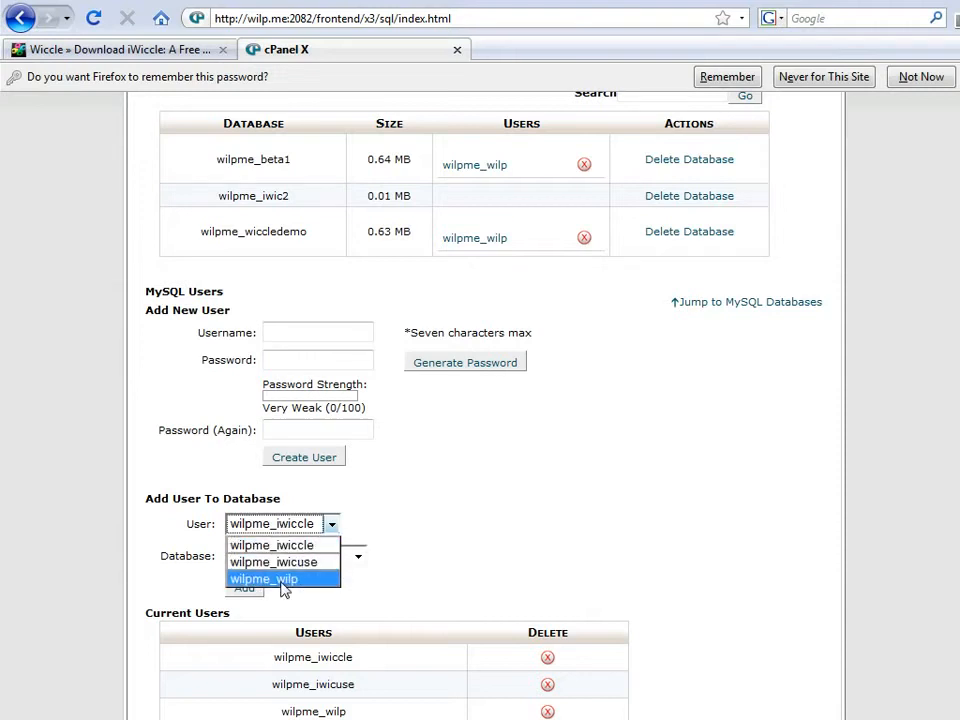
click(302, 564)
click(294, 558)
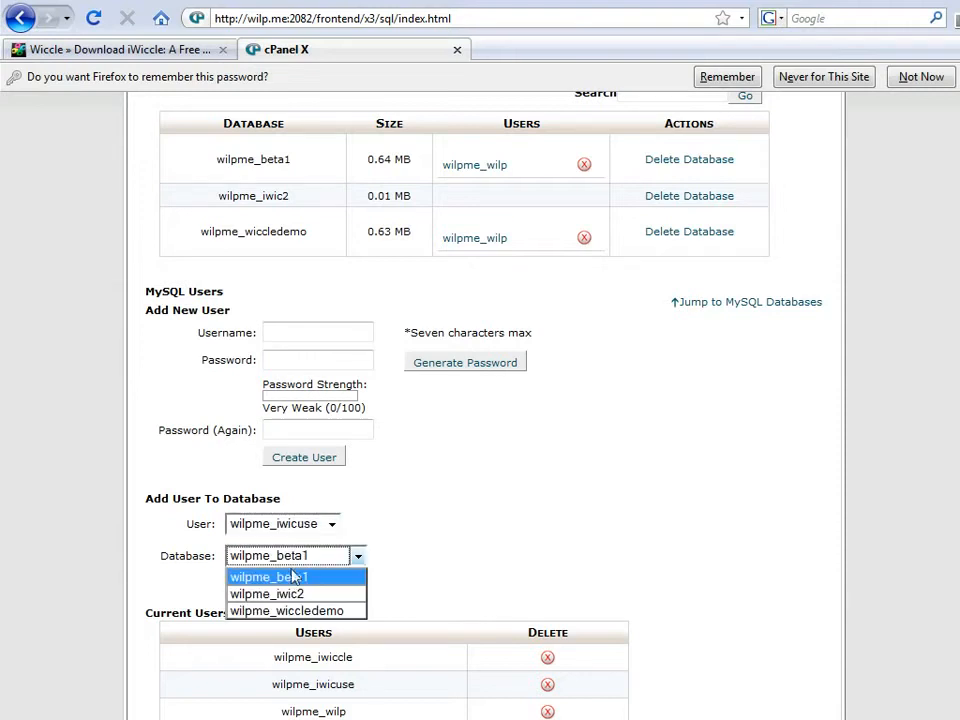
click(300, 595)
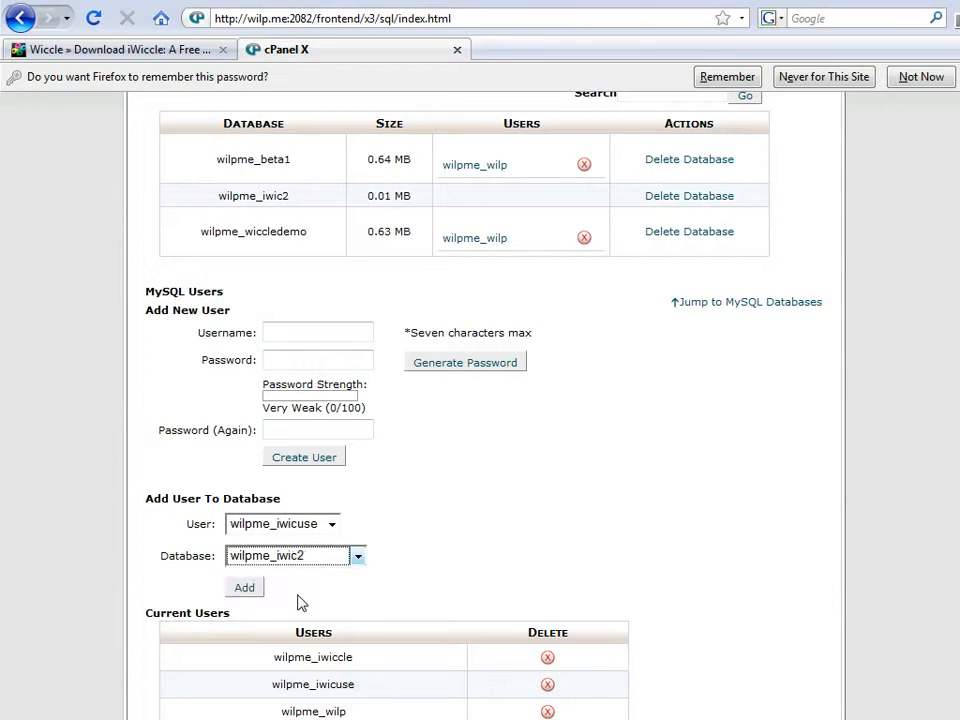
click(252, 591)
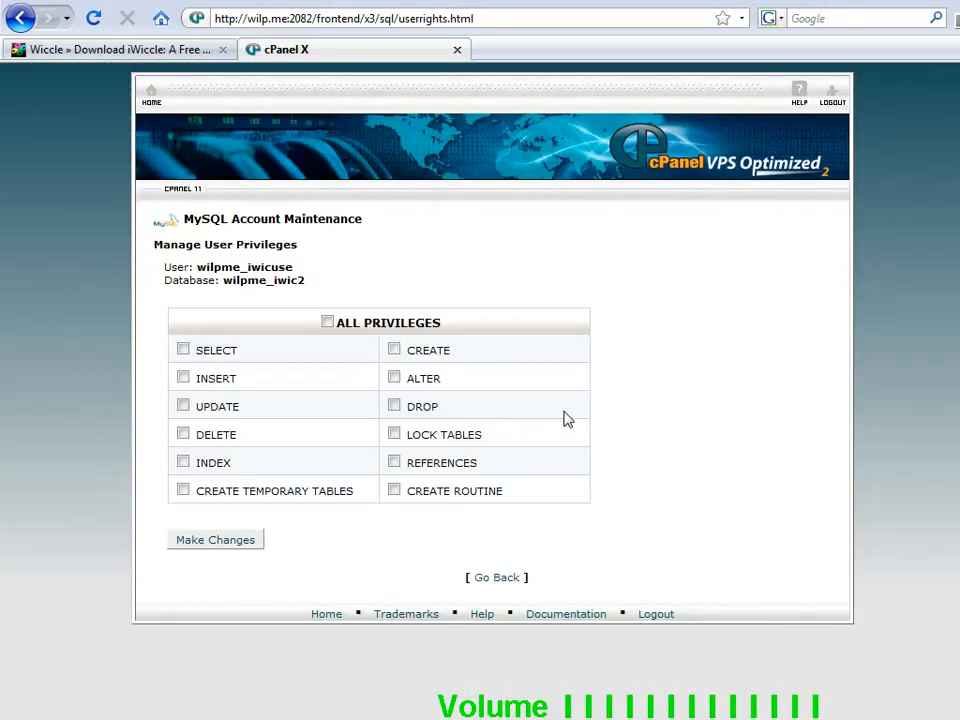
Step: Grant the user ALL PRIVILEGES and return to the MySQL Databases overview
click(328, 322)
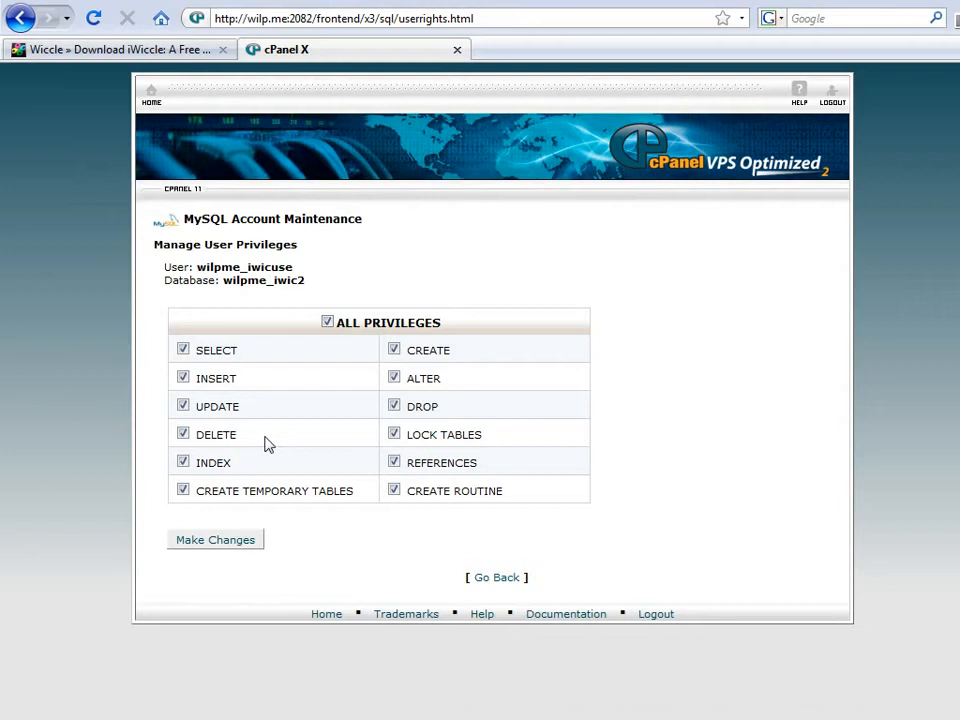
click(242, 540)
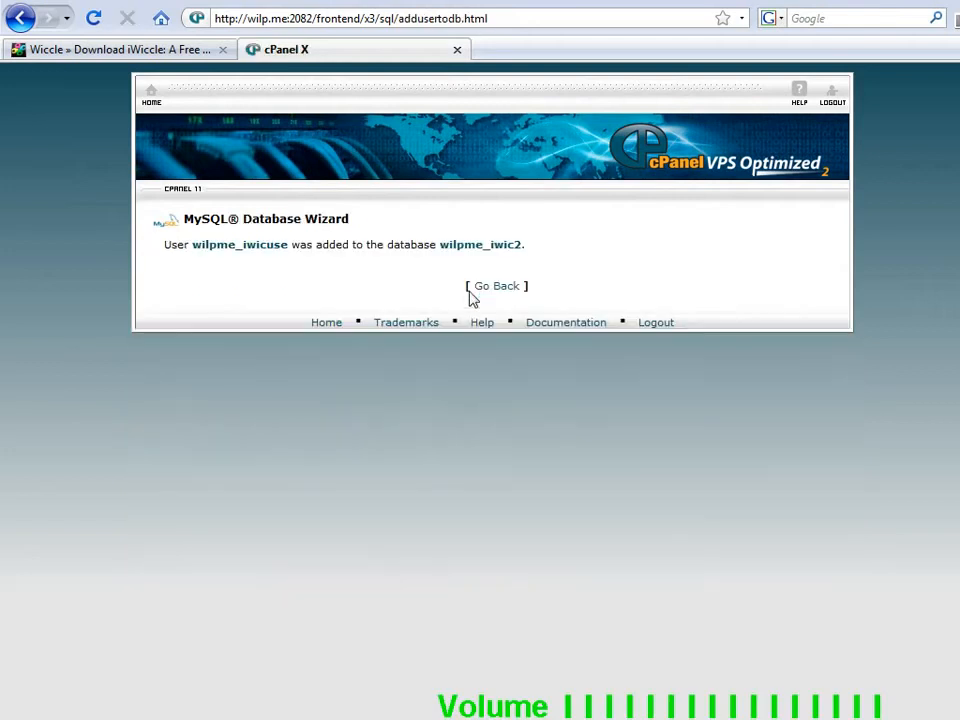
click(490, 287)
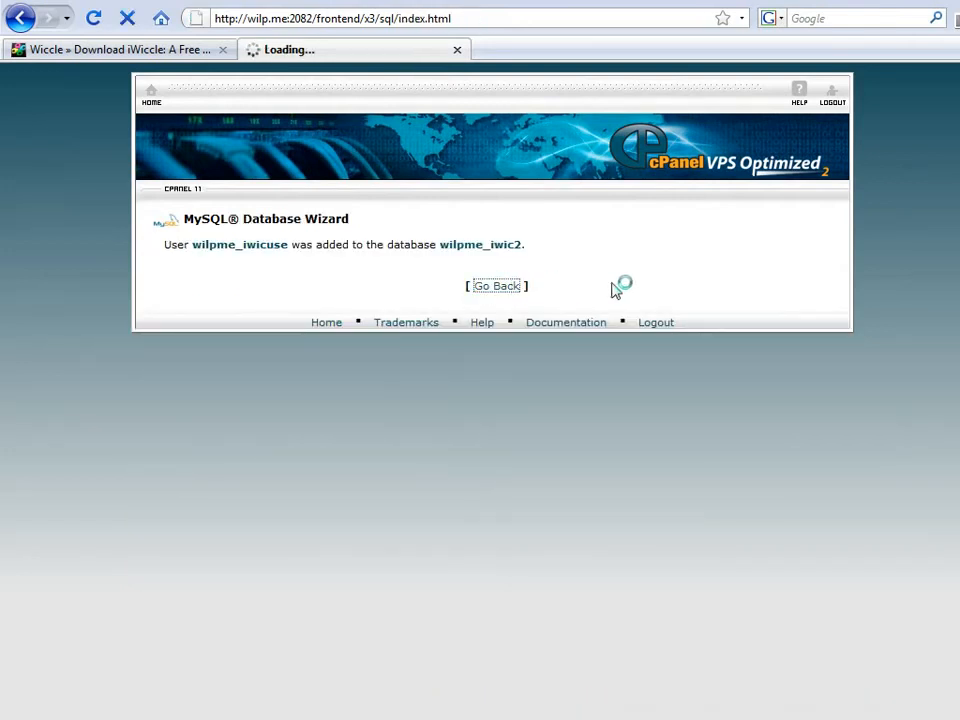
scroll(613, 290, down, 5)
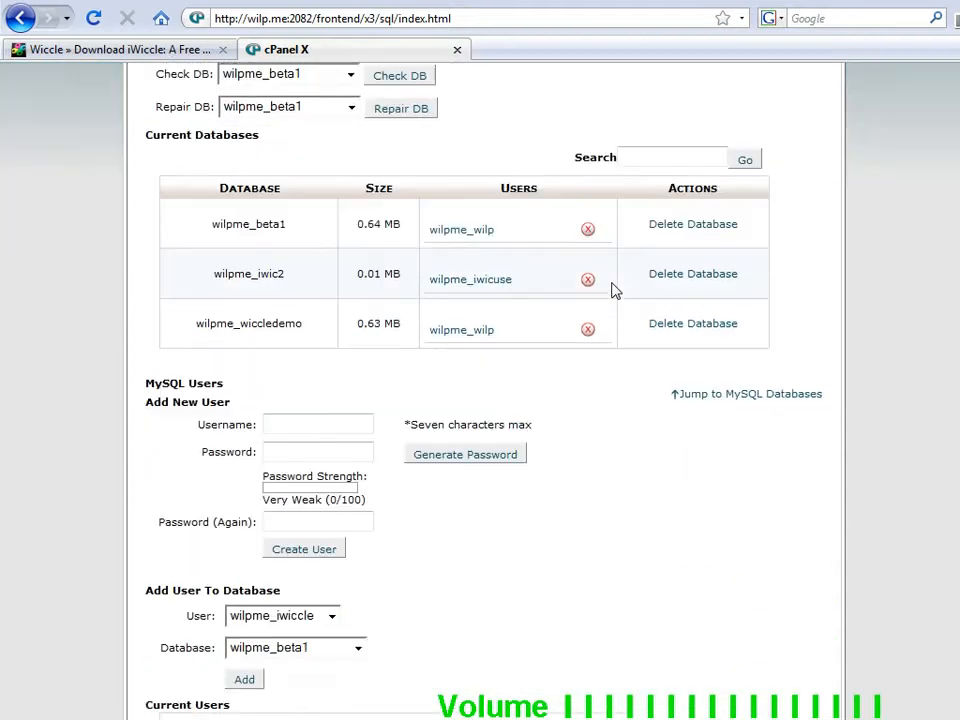
scroll(613, 290, up, 5)
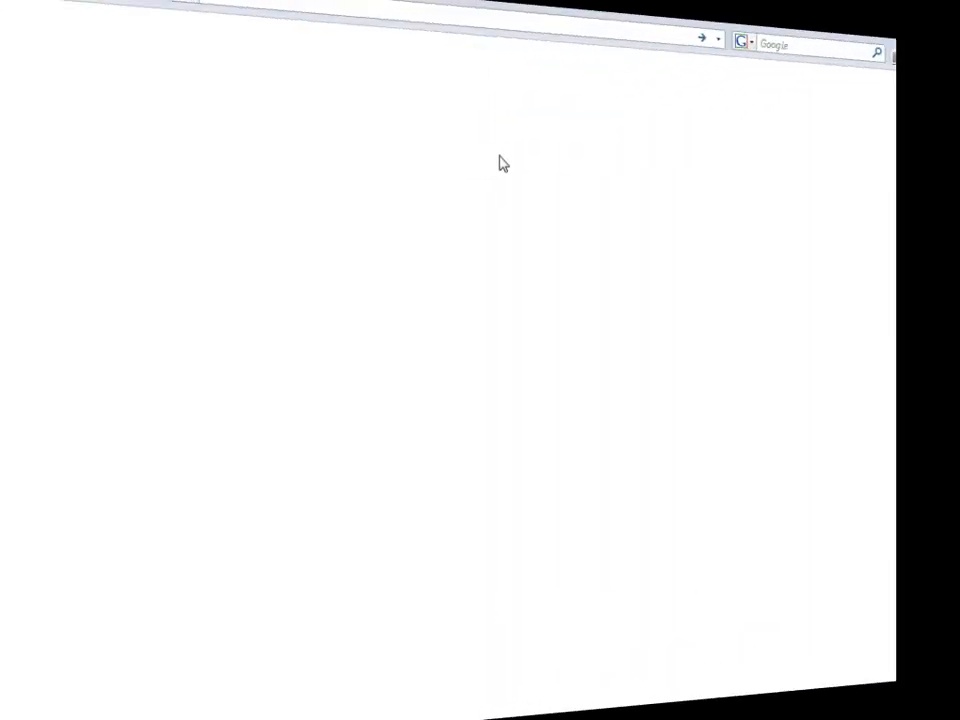
click(437, 19)
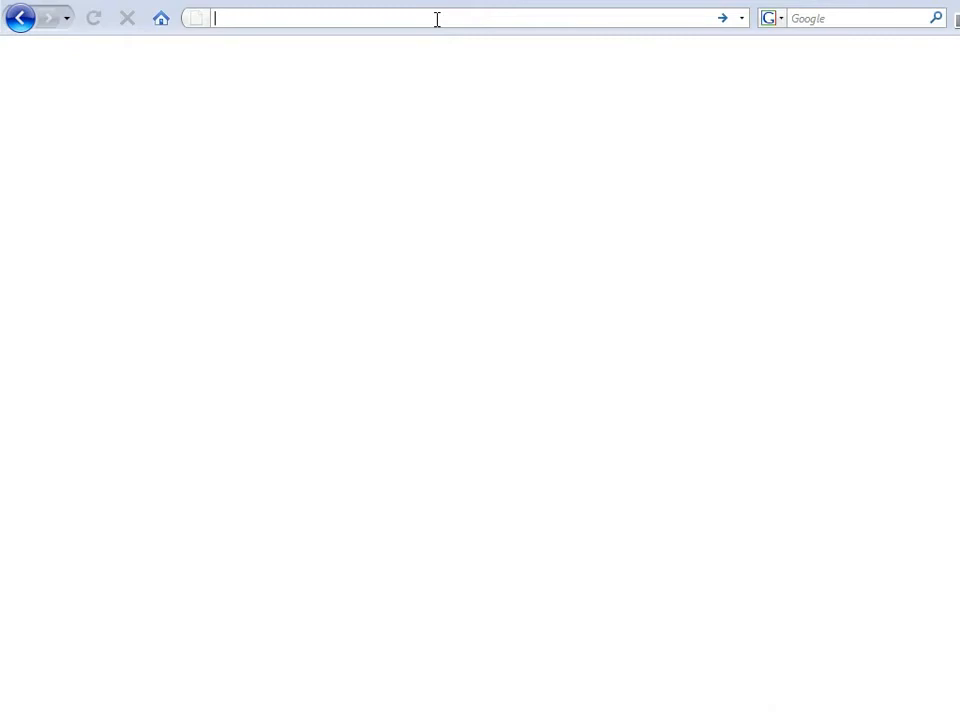
text(http://iwexample.wilp.me/)
key(Return)
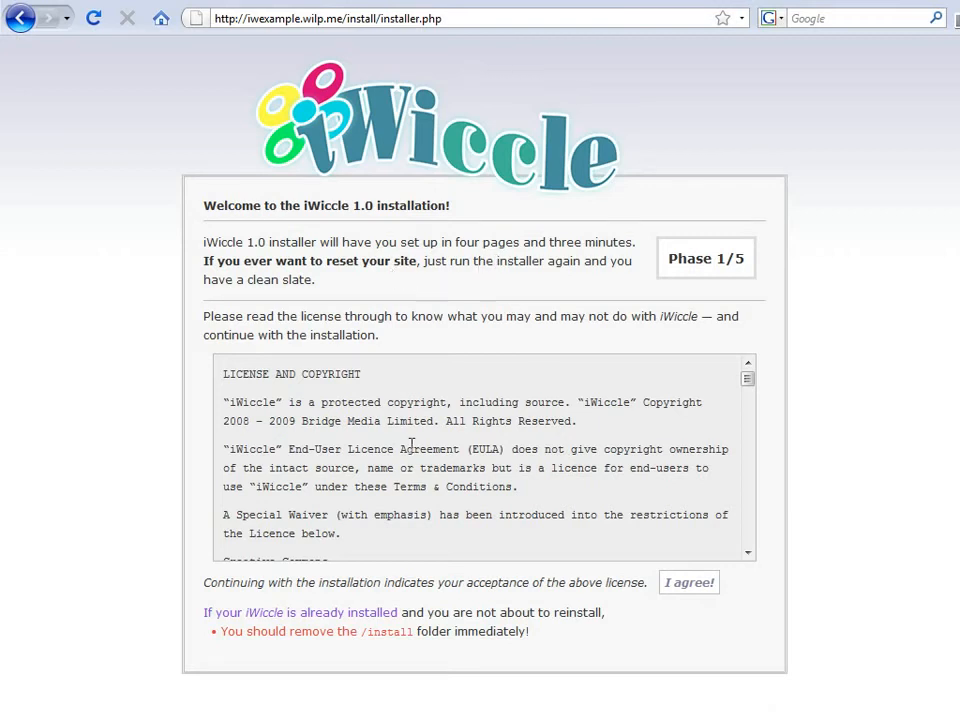
Step: Accept the iWiccle licence with I agree! to reach the write permissions check
scroll(413, 448, down, 15)
scroll(410, 450, up, 15)
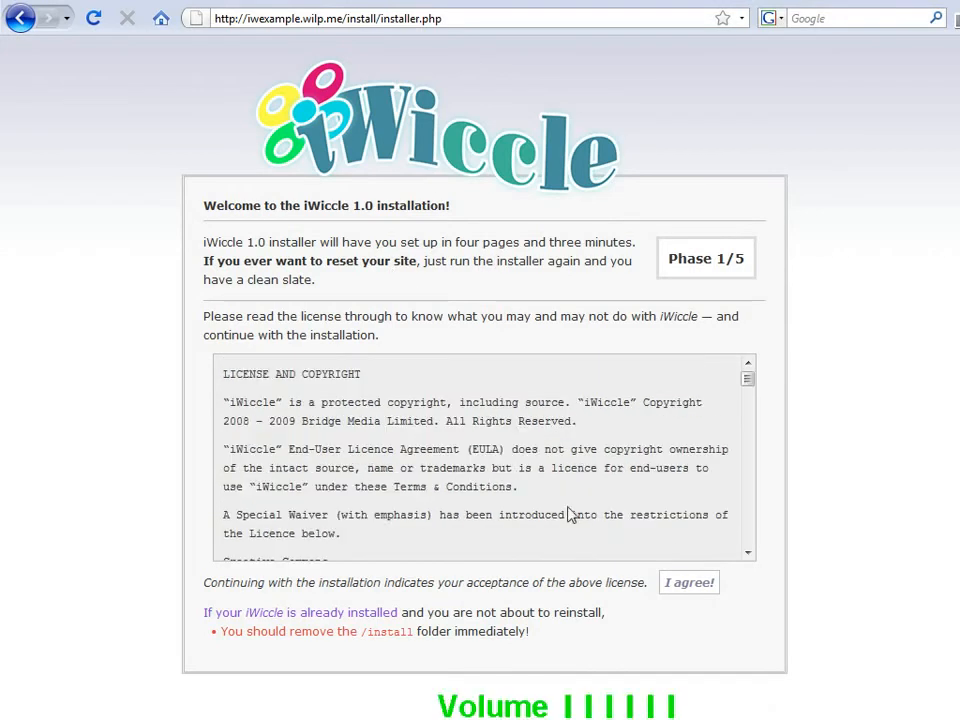
key(XF86AudioLowerVolume)
key(XF86AudioLowerVolume)
click(693, 588)
key(XF86AudioLowerVolume)
key(XF86AudioLowerVolume)
key(XF86AudioLowerVolume)
key(XF86AudioLowerVolume)
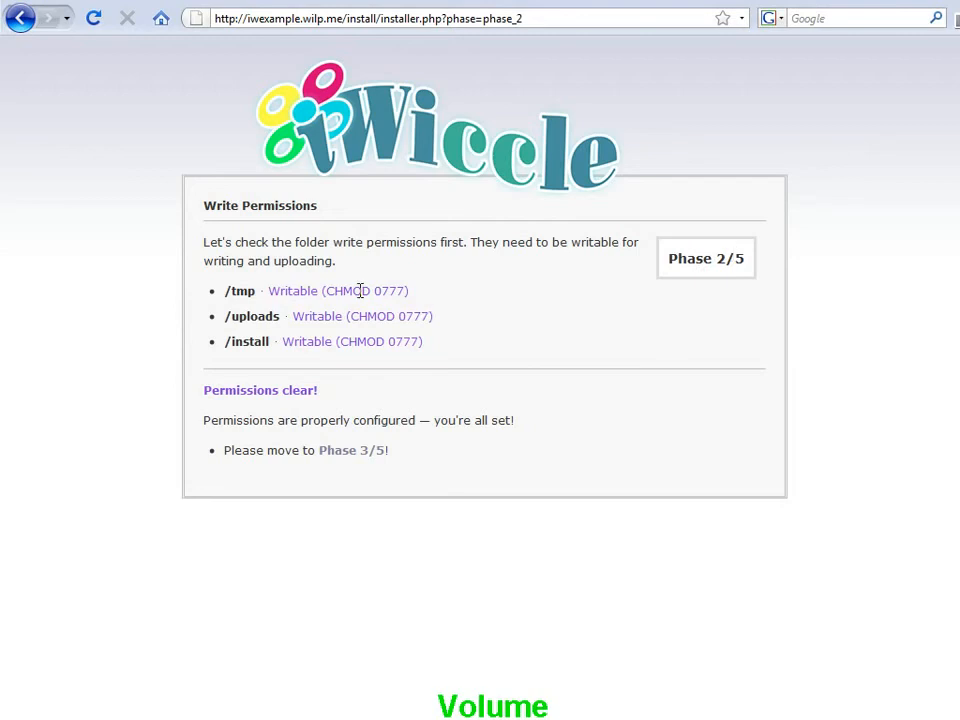
Step: Check that /tmp, /uploads and /install are writable, then proceed to Phase 3/5 Database Access
drag(360, 290, 362, 342)
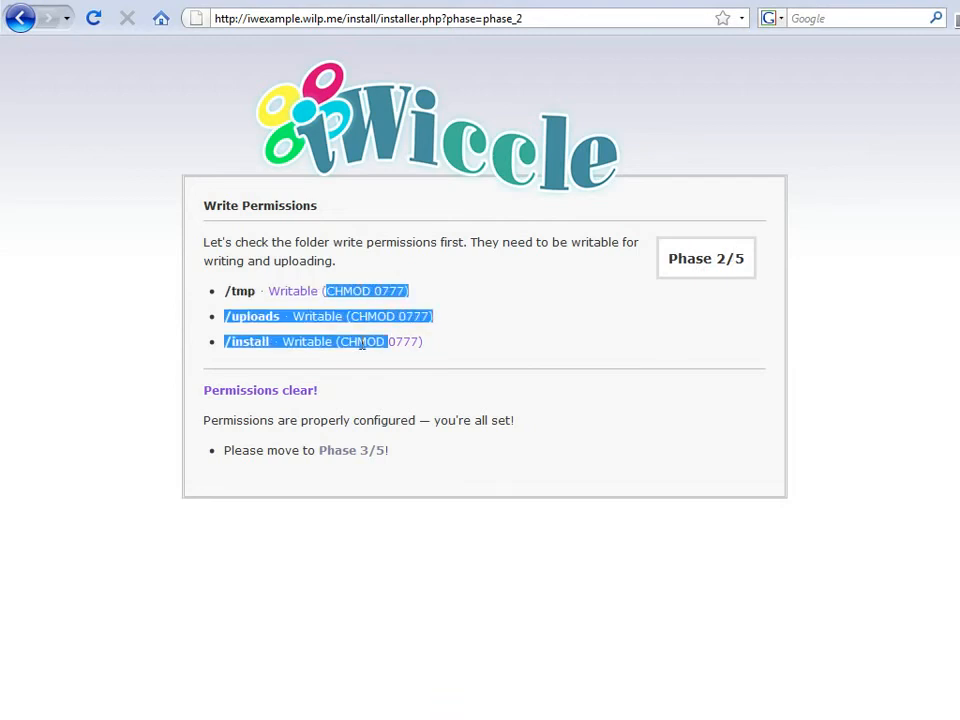
click(362, 342)
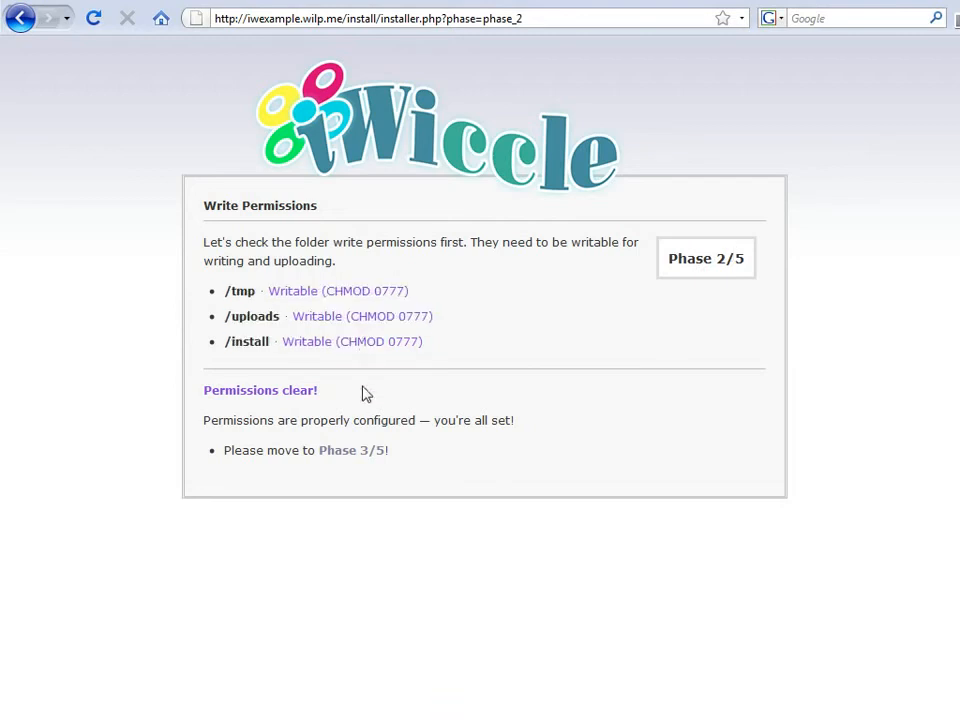
click(365, 452)
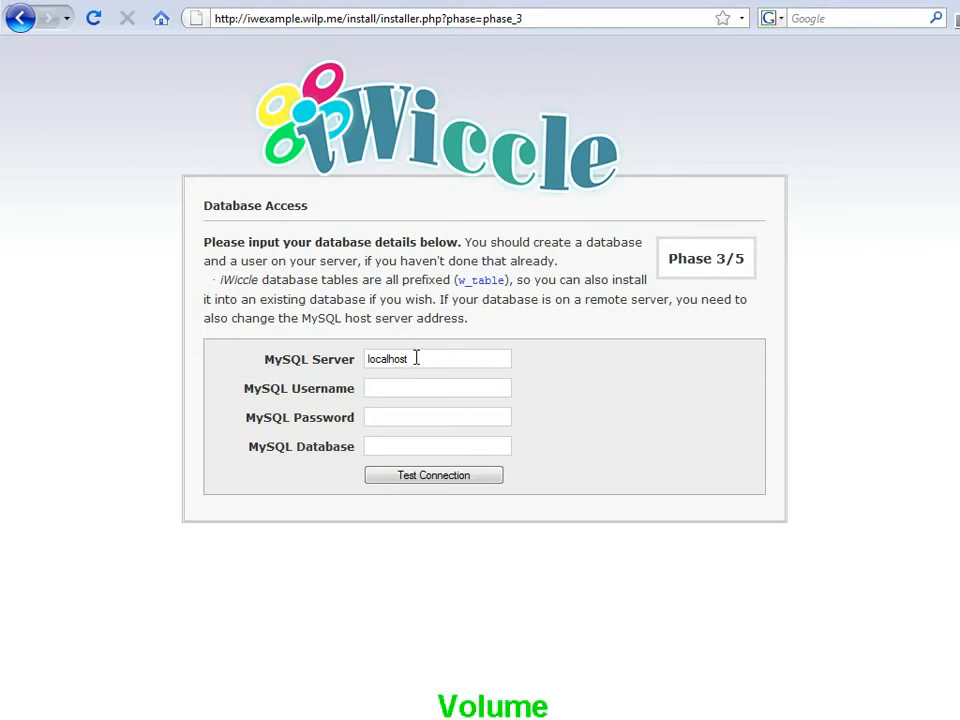
Step: Copy the database name and username from the notes into the installer's fields
key(alt+Tab)
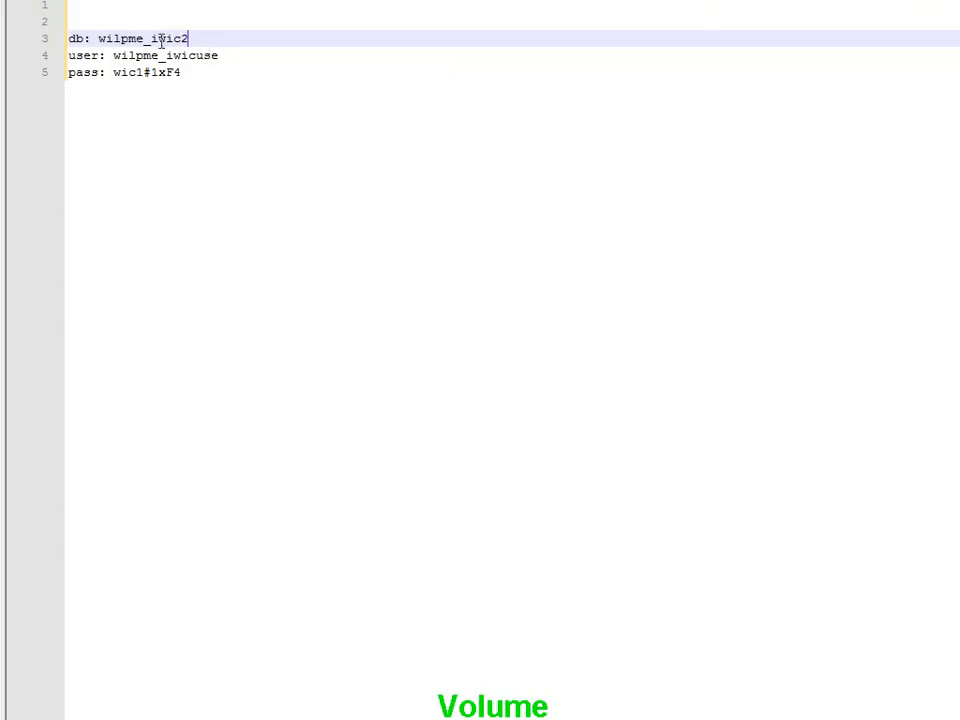
double_click(160, 40)
key(ctrl+c)
key(alt+Tab)
click(394, 449)
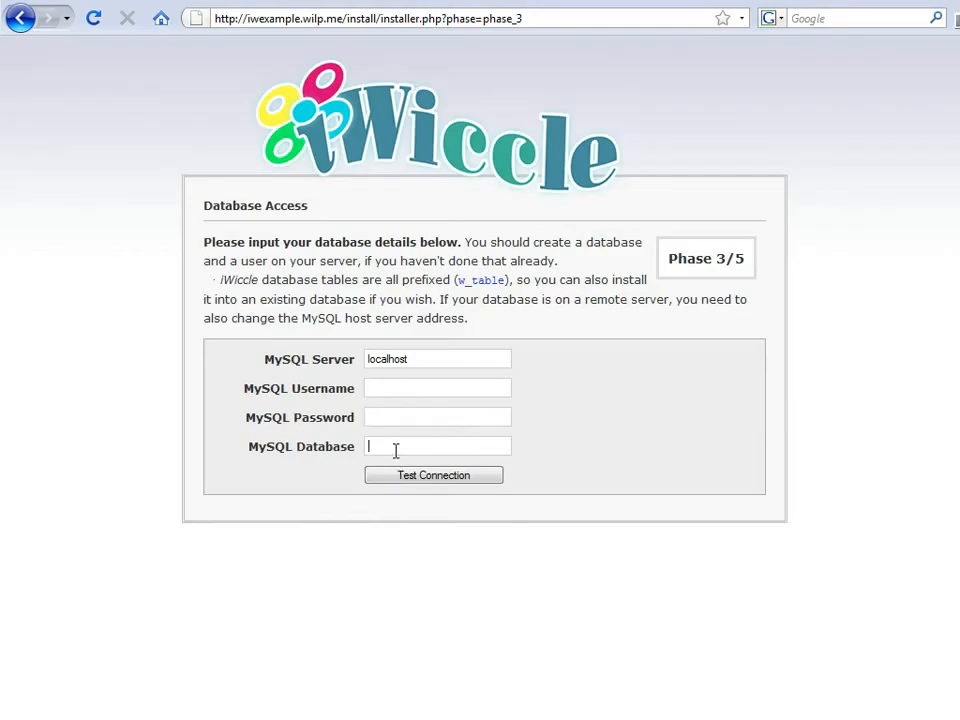
key(ctrl+v)
key(alt+Tab)
double_click(146, 56)
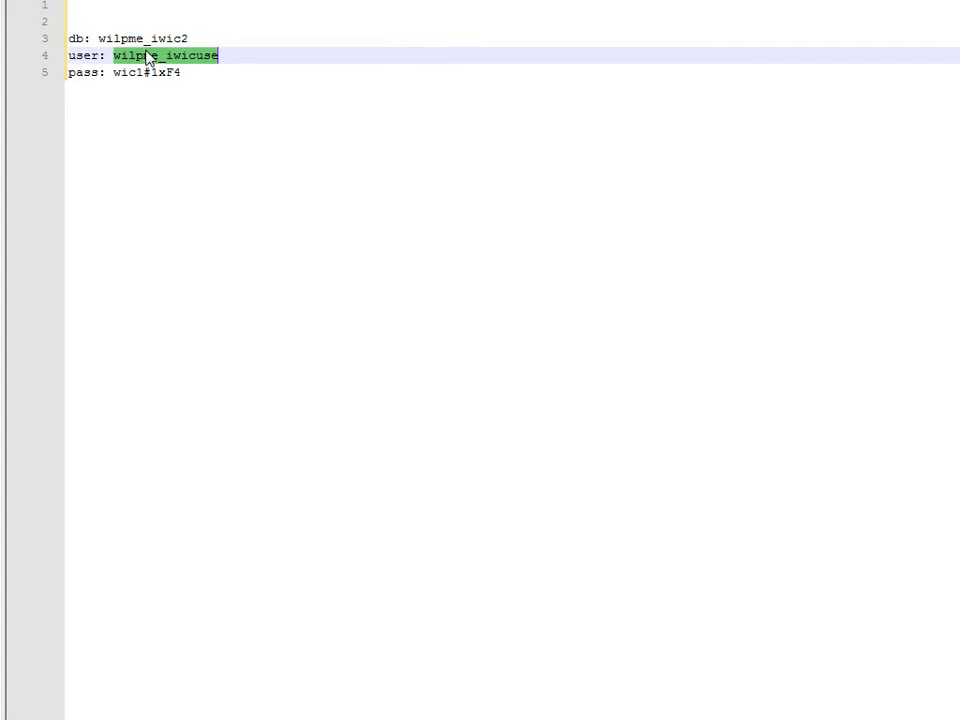
key(ctrl+c)
key(alt+Tab)
click(382, 389)
key(ctrl+v)
Step: Paste the database password, test the connection to write config.php, and continue to Phase 4/5
key(alt+Tab)
double_click(137, 73)
drag(137, 73, 165, 72)
key(ctrl+c)
key(alt+Tab)
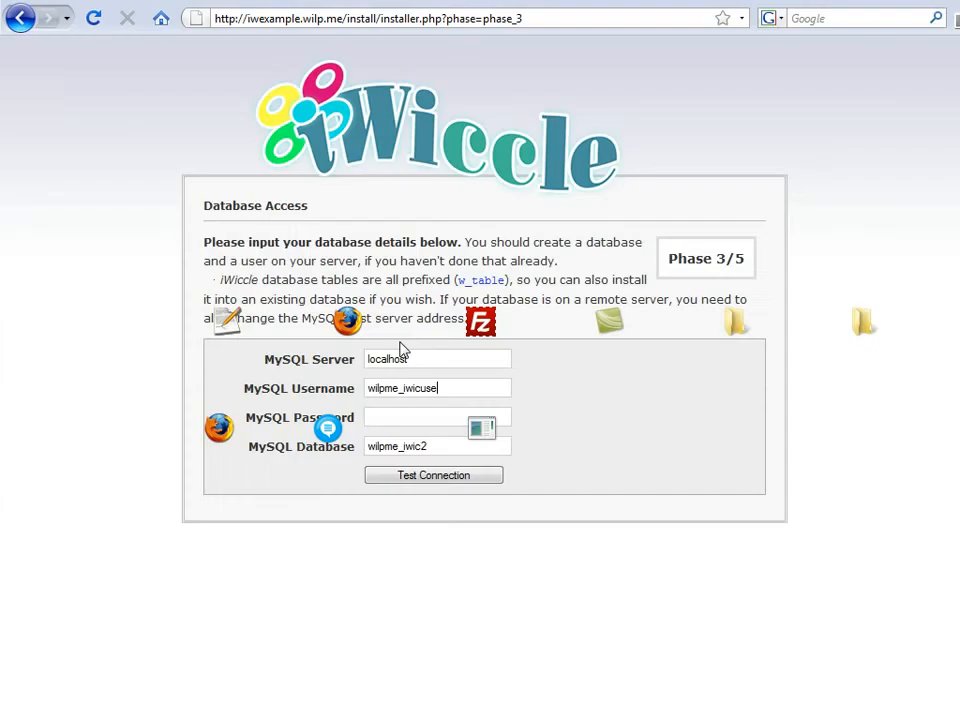
click(424, 421)
key(ctrl+v)
click(432, 478)
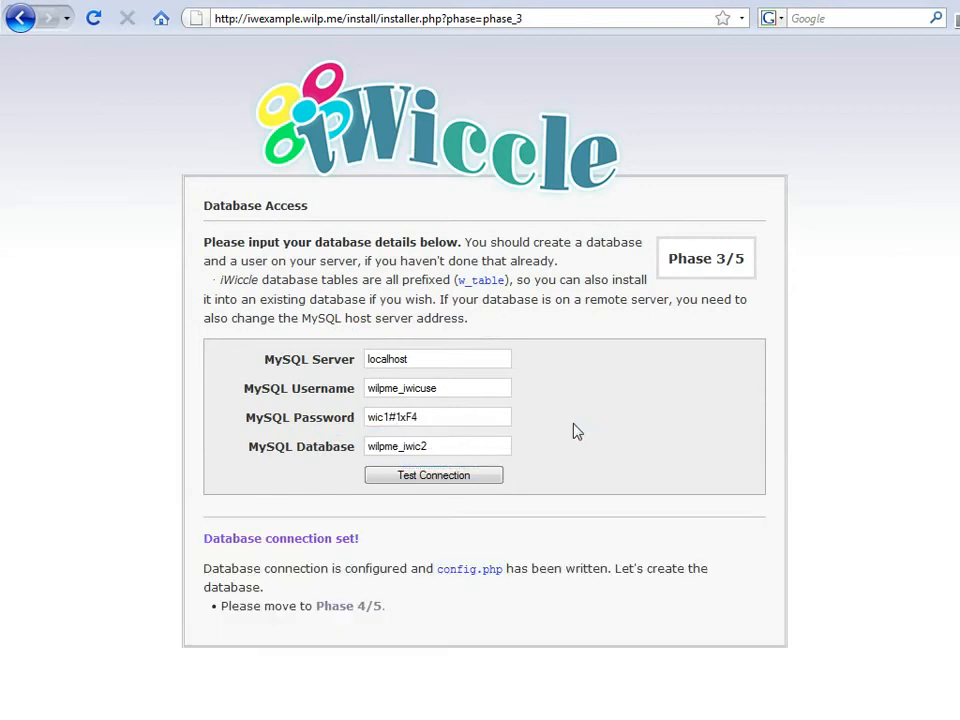
drag(438, 568, 484, 570)
click(440, 574)
click(370, 607)
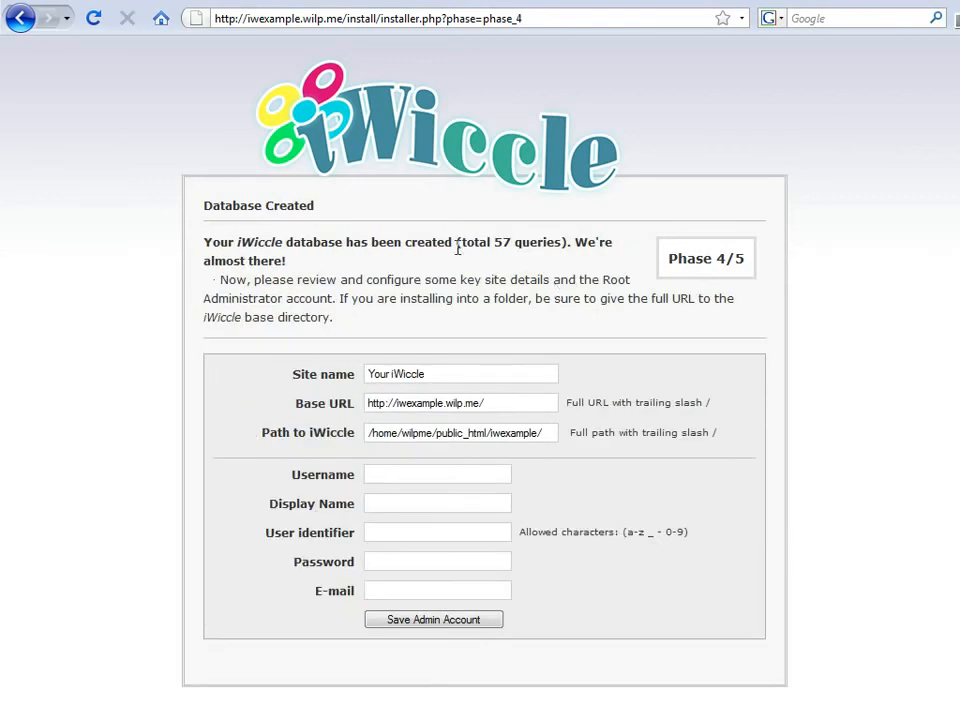
Step: Rename the site to 'My iWiccle' and add a trailing slash to the Base URL
triple_click(458, 248)
click(458, 248)
triple_click(422, 377)
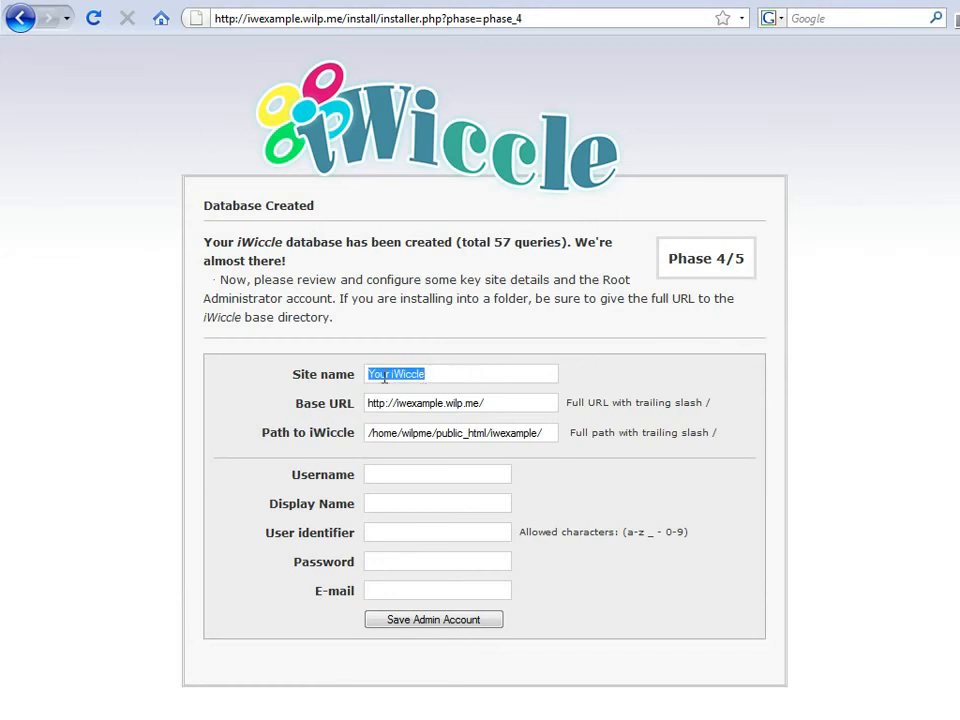
text(My)
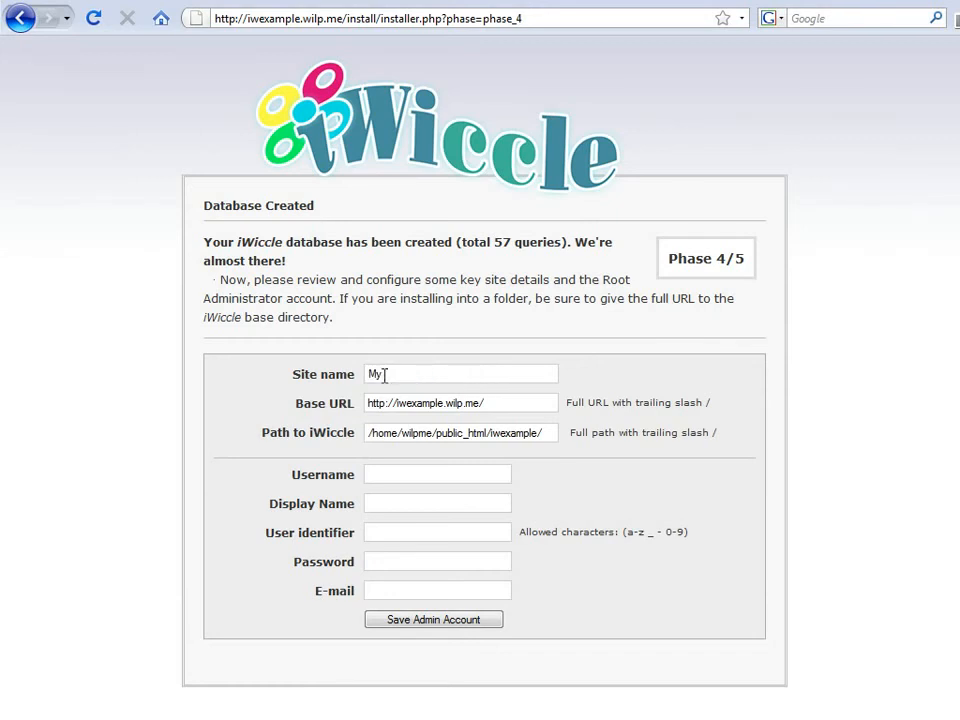
text( iWiccle)
double_click(408, 403)
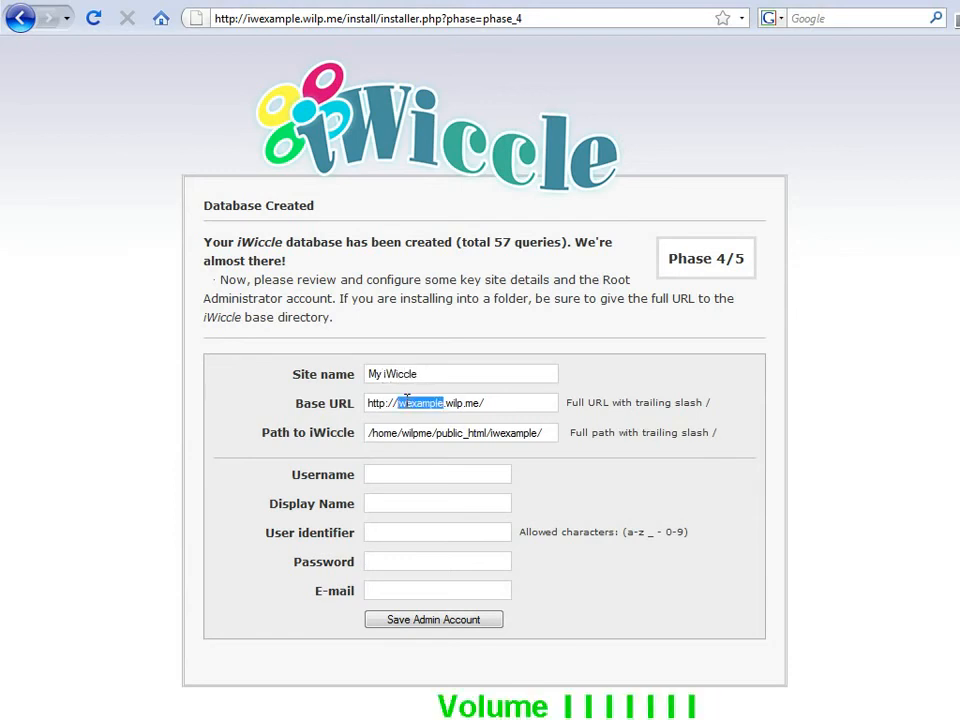
click(353, 411)
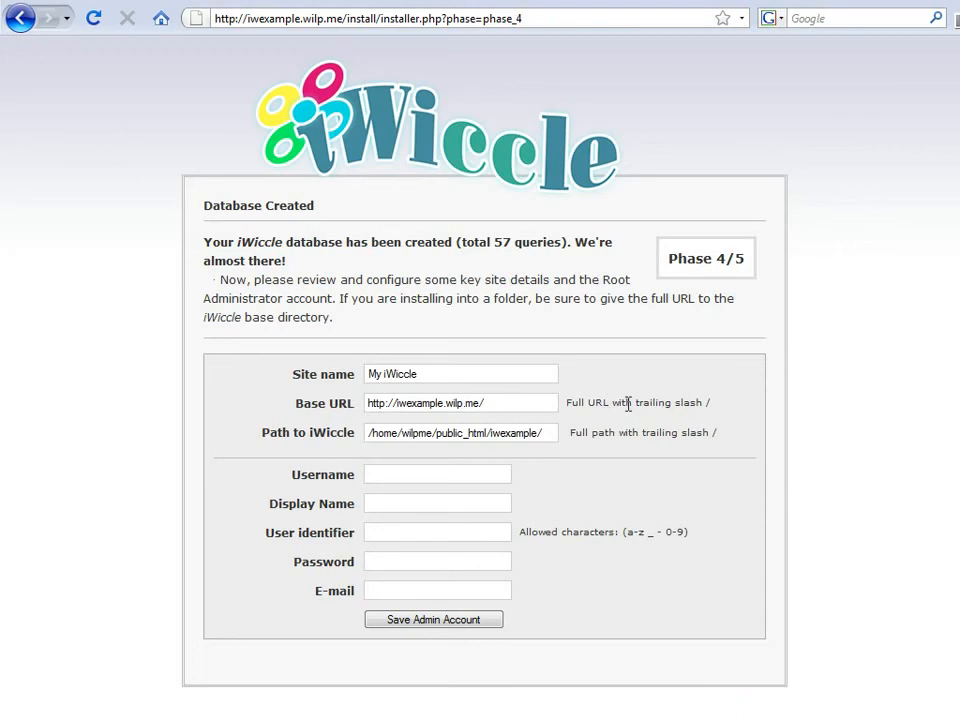
click(481, 403)
text(/)
triple_click(489, 433)
double_click(489, 433)
click(494, 434)
Step: Enter admin username 'Admin', display name 'Admin' and user identifier 'admin'
click(461, 472)
text(Admin)
key(Tab)
text(Admin)
key(Tab)
text(admin)
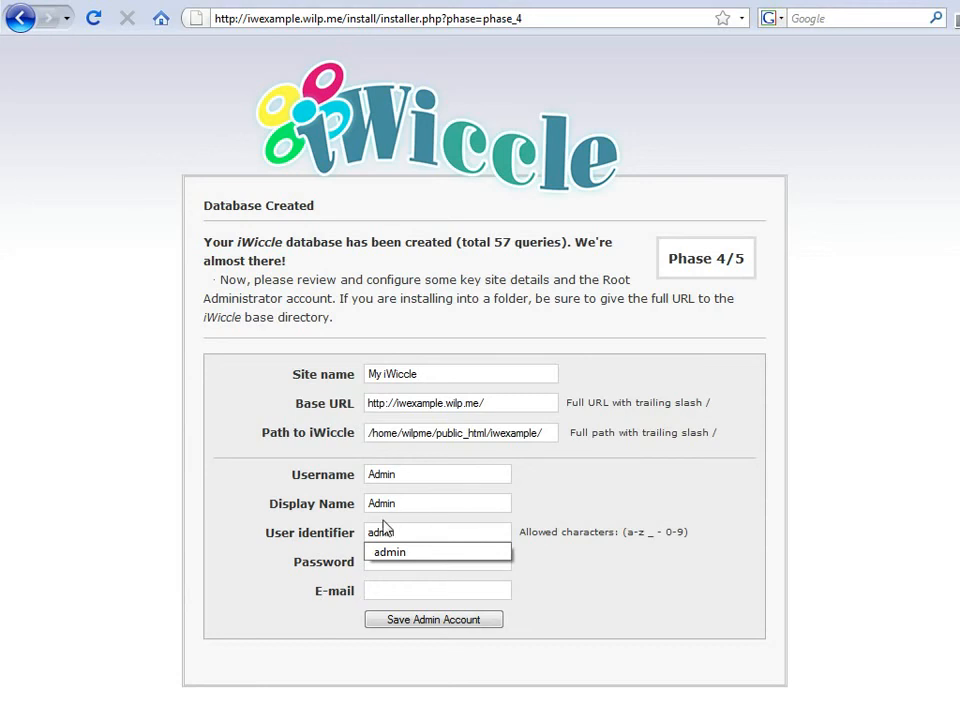
click(401, 510)
click(497, 534)
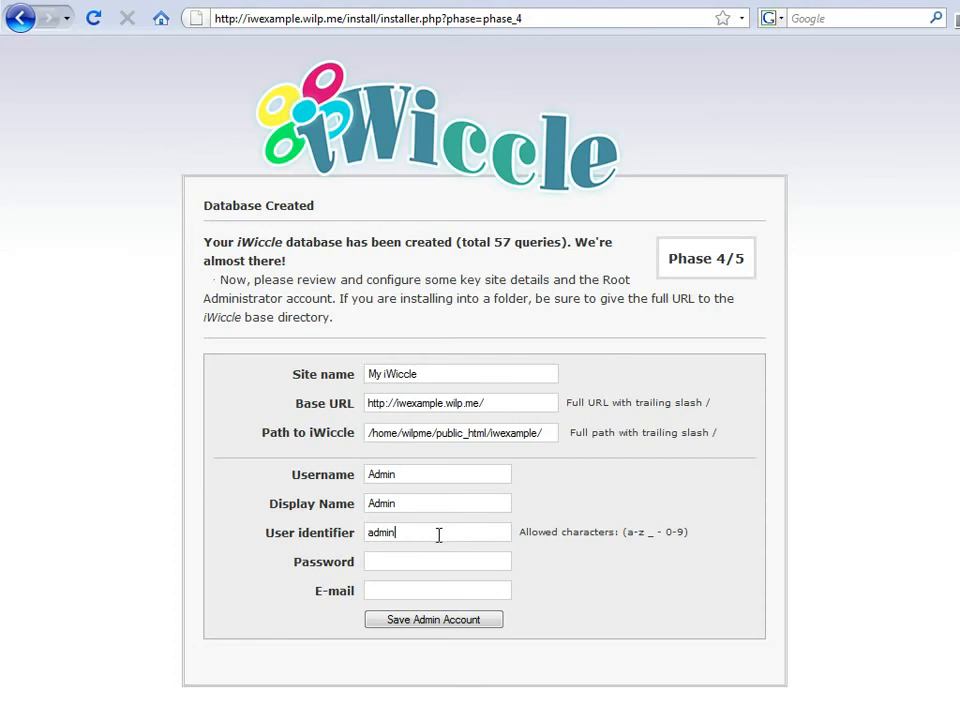
click(392, 534)
Step: Enter the admin account password and choose the suggested e-mail address
click(393, 562)
key(Down)
key(Down)
key(Return)
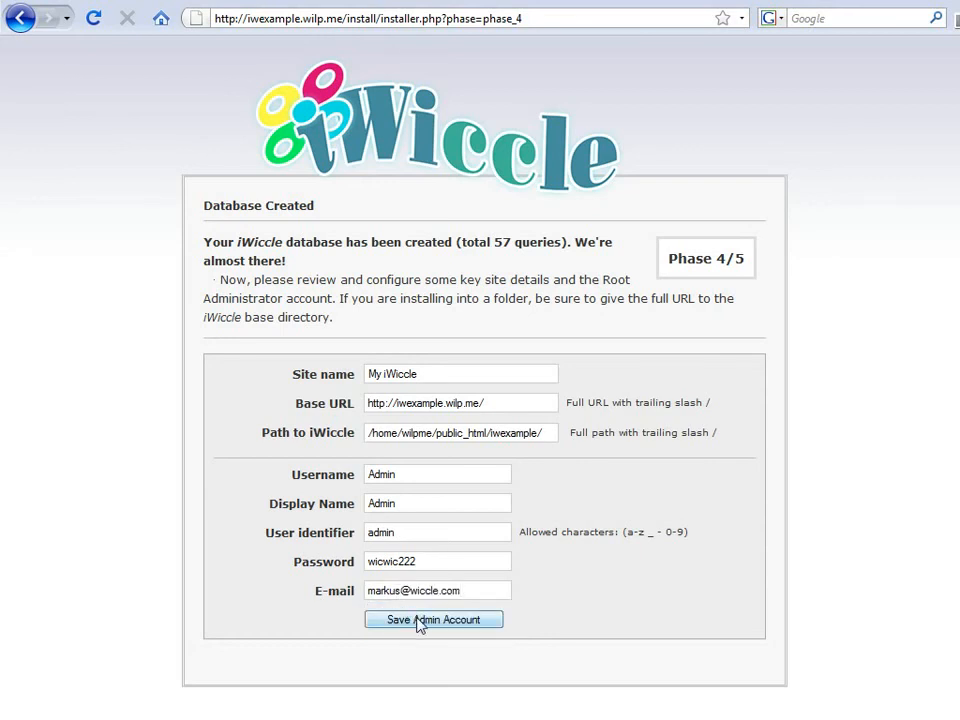
click(419, 621)
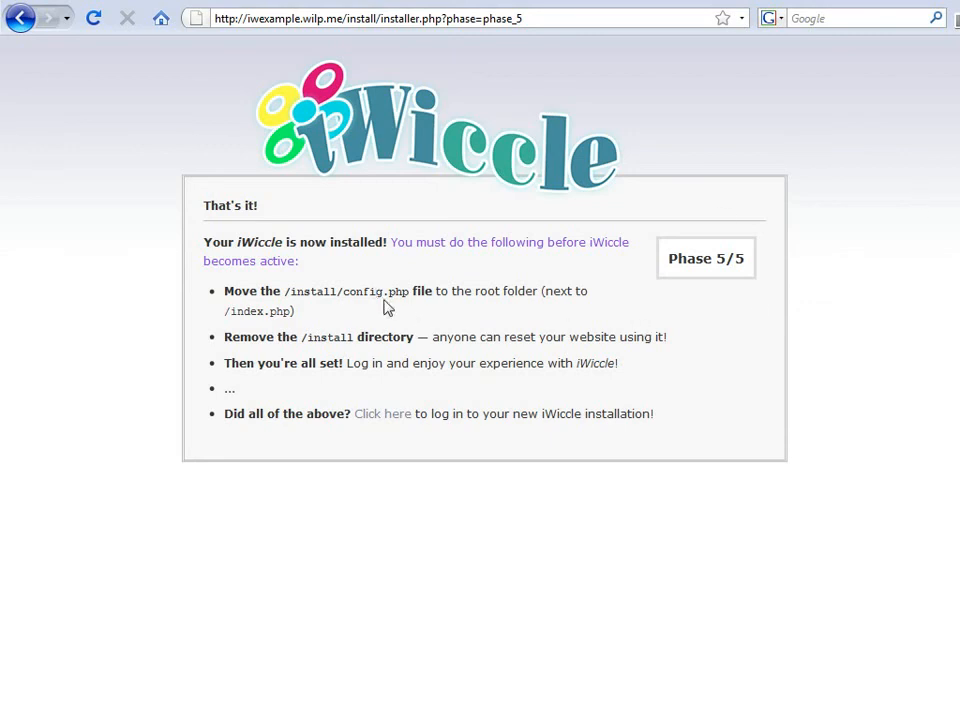
drag(382, 291, 325, 289)
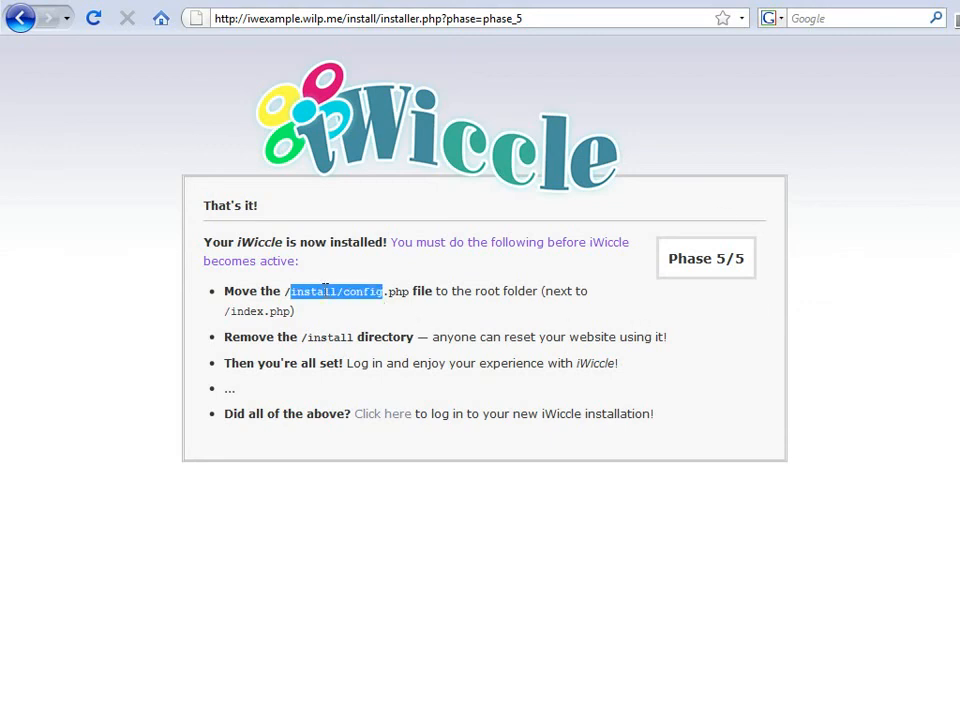
click(401, 289)
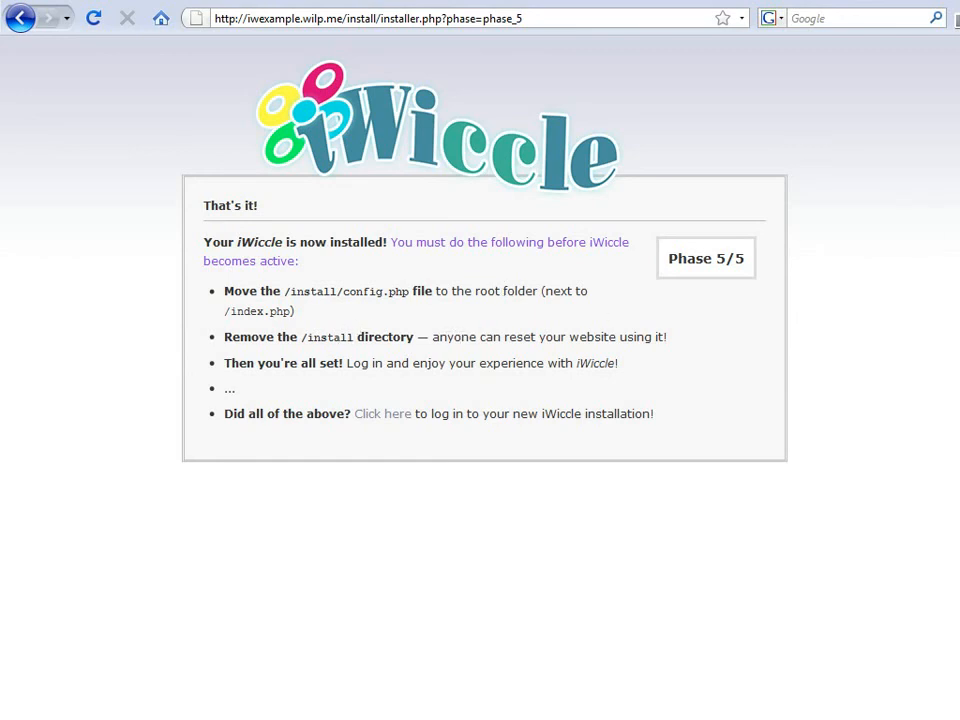
key(alt+Tab)
Step: Move config.php from iwexample/install into the iwexample root folder in FileZilla
click(176, 420)
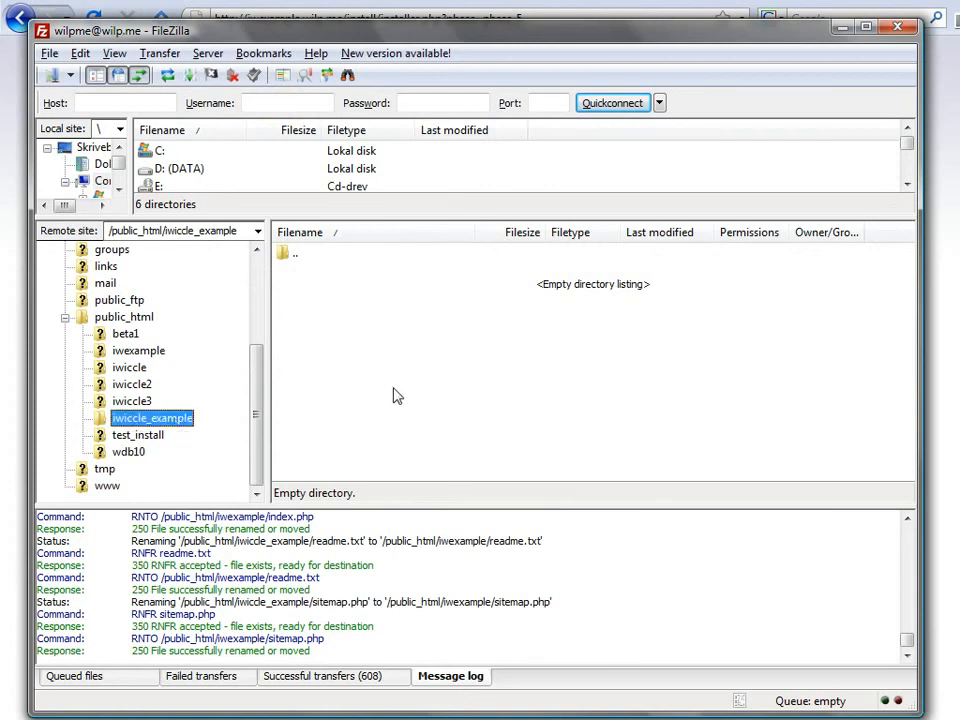
click(102, 350)
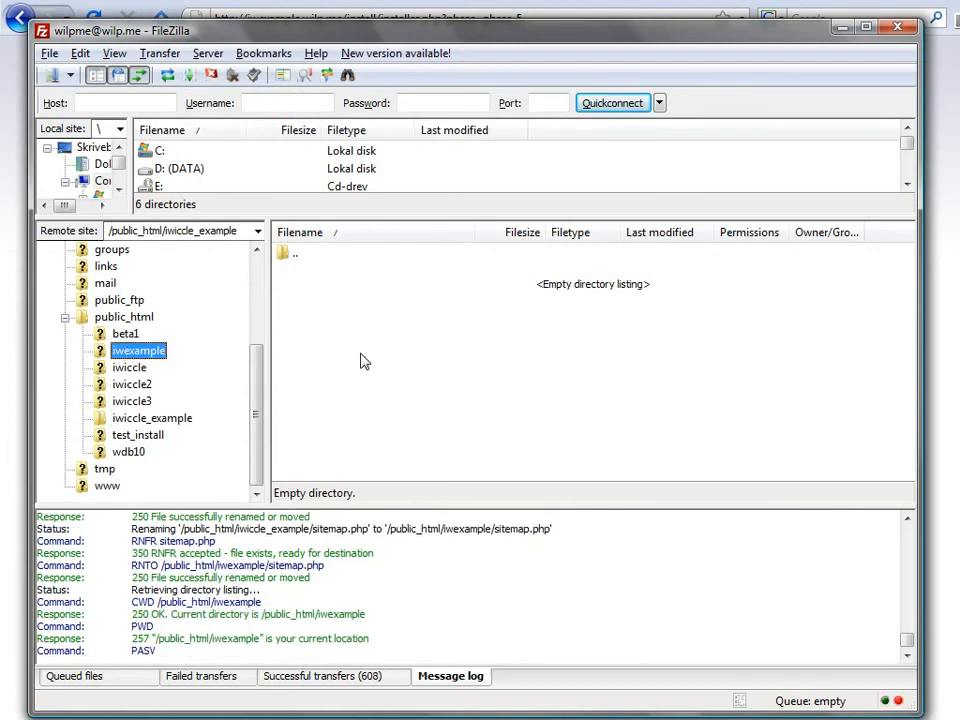
click(298, 309)
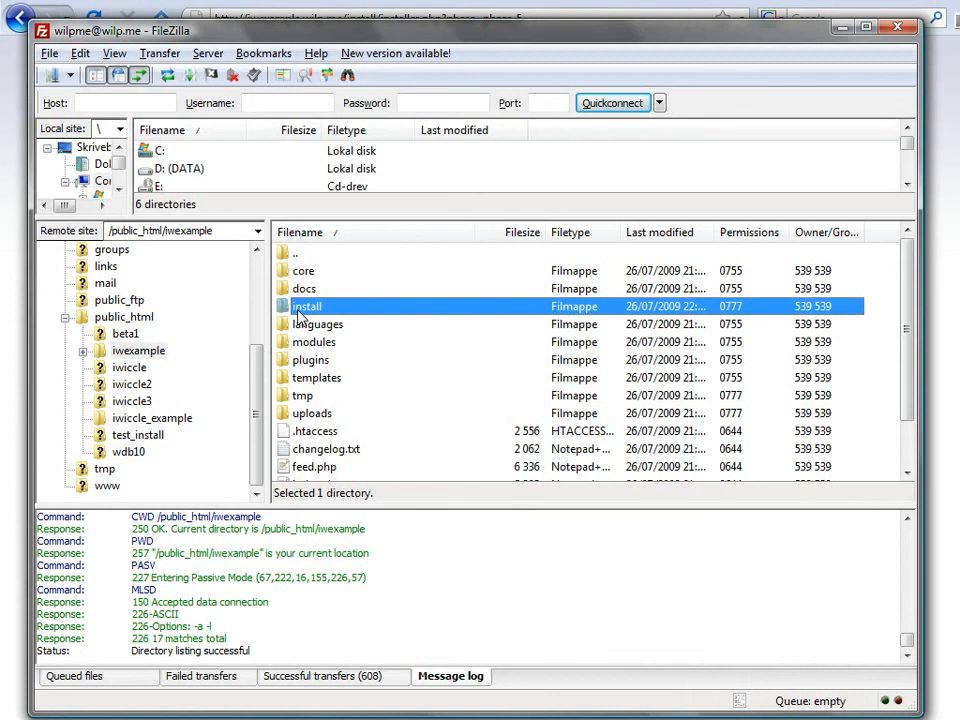
double_click(300, 310)
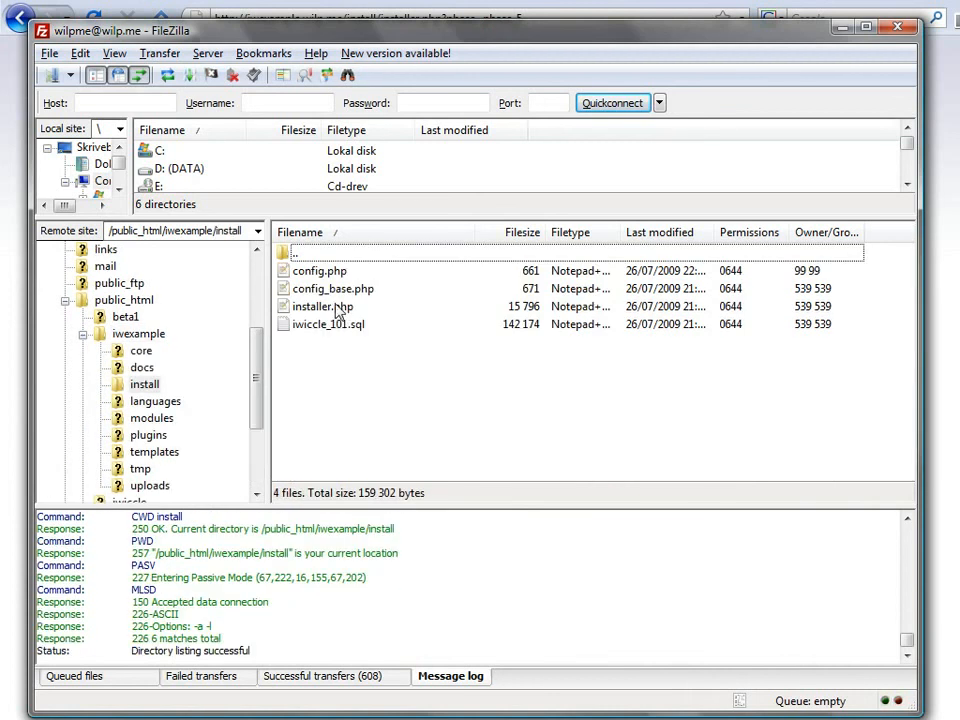
drag(320, 274, 147, 341)
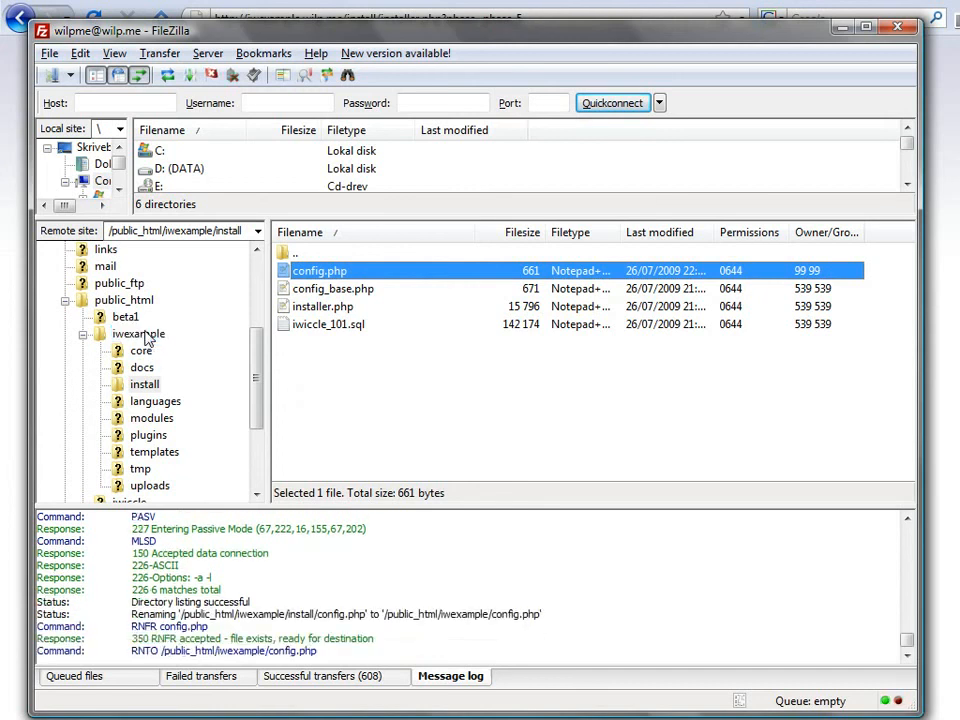
click(321, 415)
scroll(324, 425, down, 1)
click(312, 397)
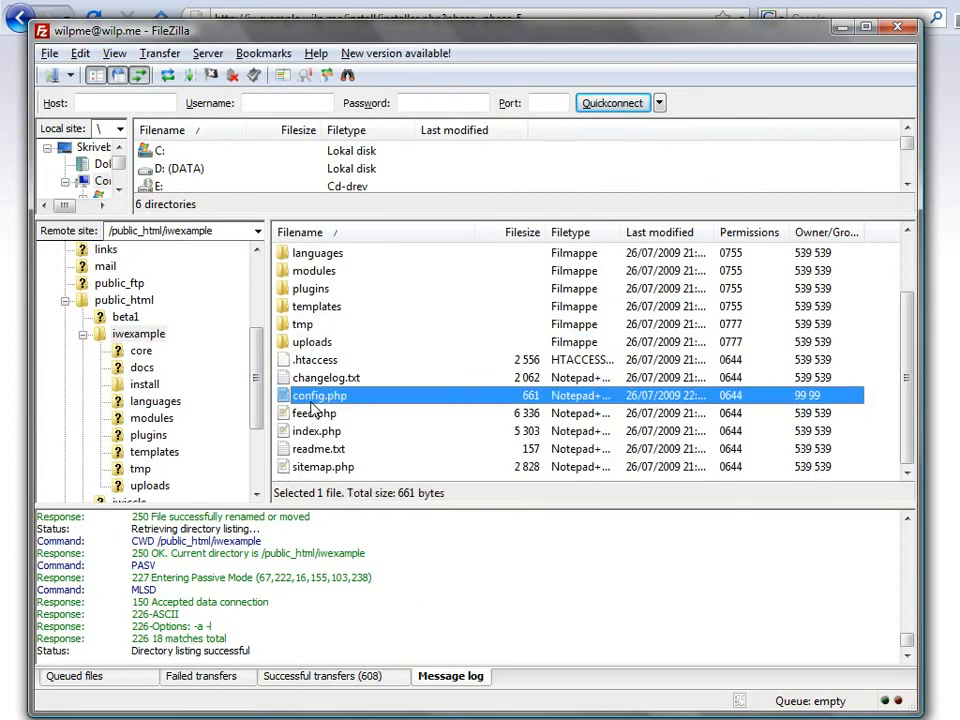
scroll(313, 410, up, 2)
Step: Delete the install folder and its contents from the server
click(307, 307)
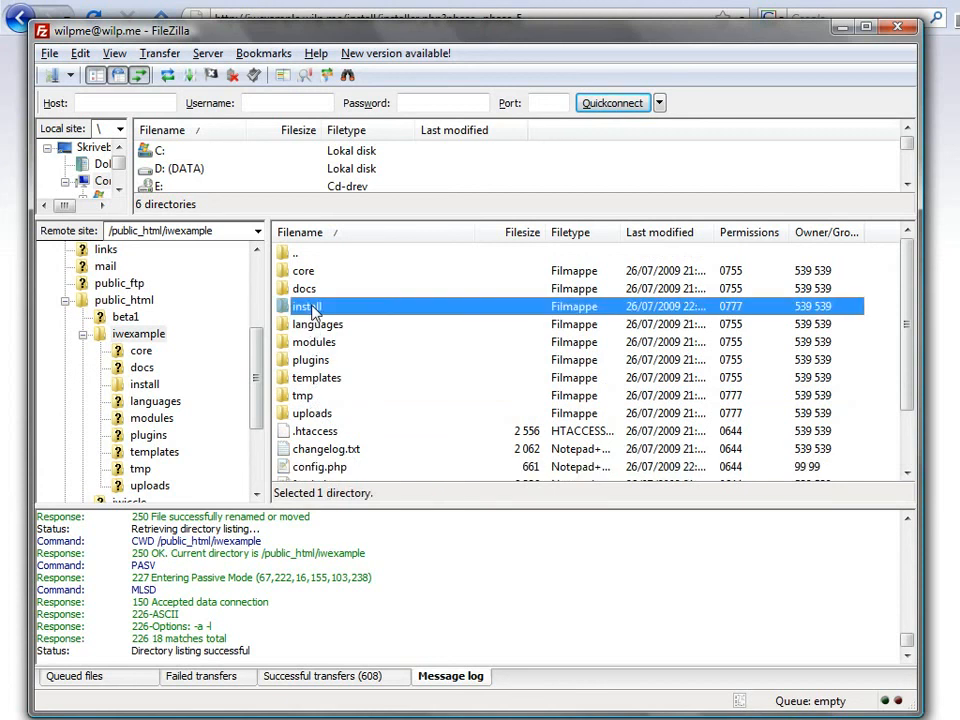
key(Delete)
key(Return)
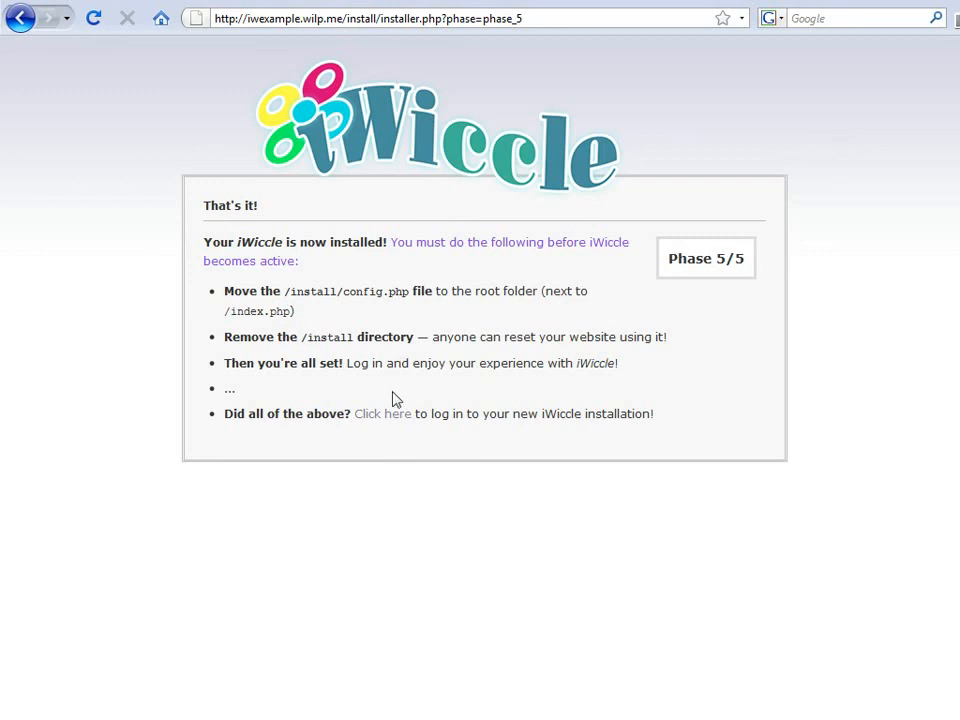
Step: Open the new site's home page and try the login form with 'Admin', then close it
click(389, 422)
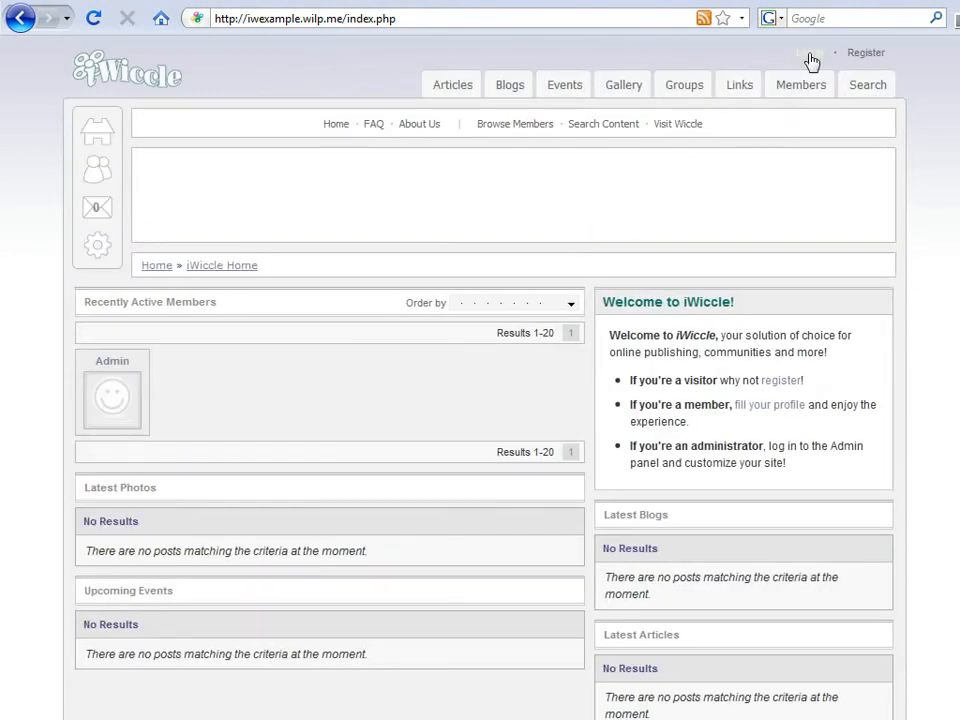
click(810, 54)
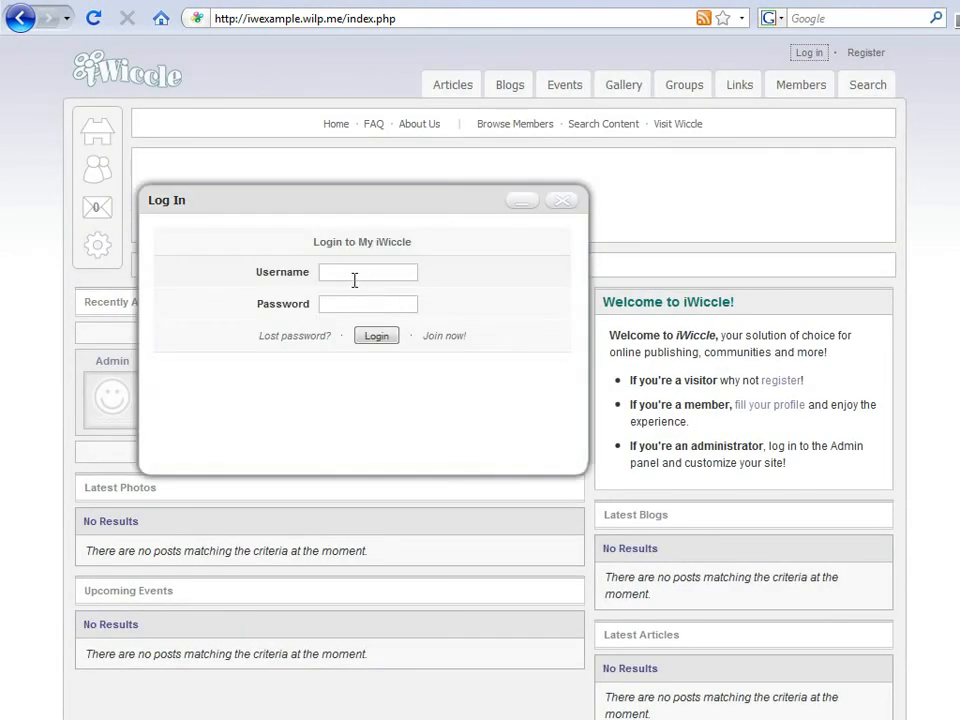
text(Admin)
key(Tab)
drag(406, 197, 416, 175)
click(572, 180)
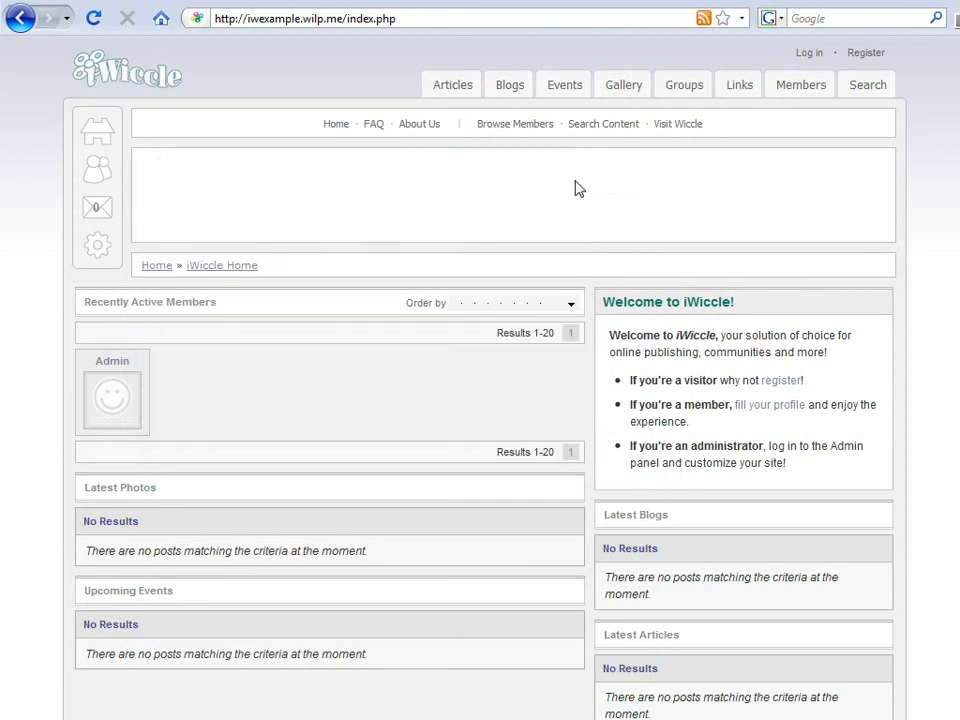
Step: Browse the site's Articles, Blogs, Events and Gallery sections
click(453, 88)
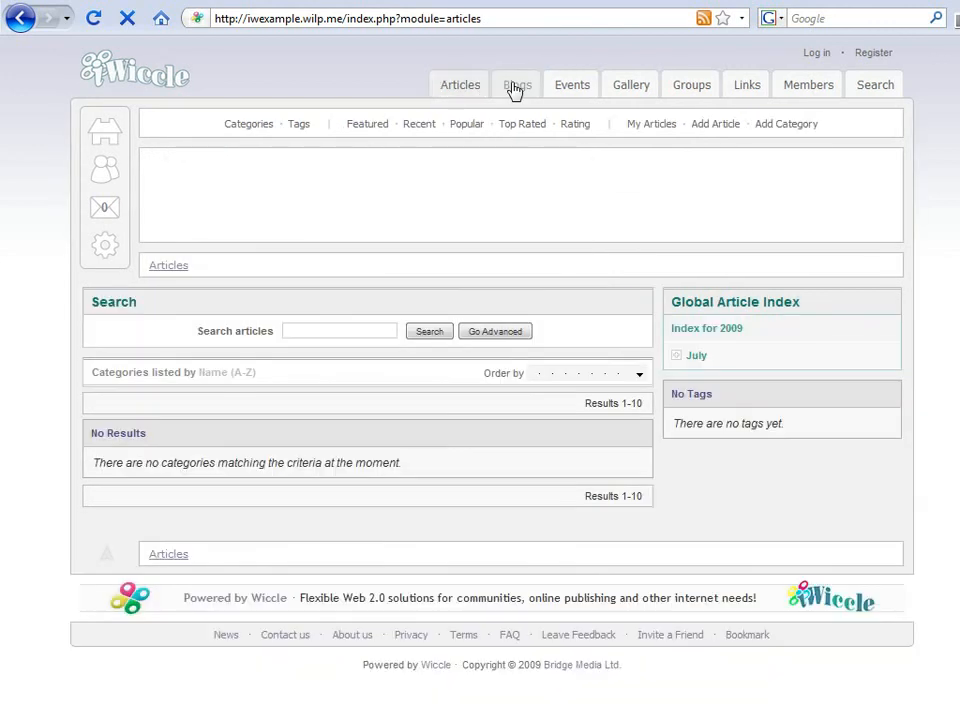
click(515, 87)
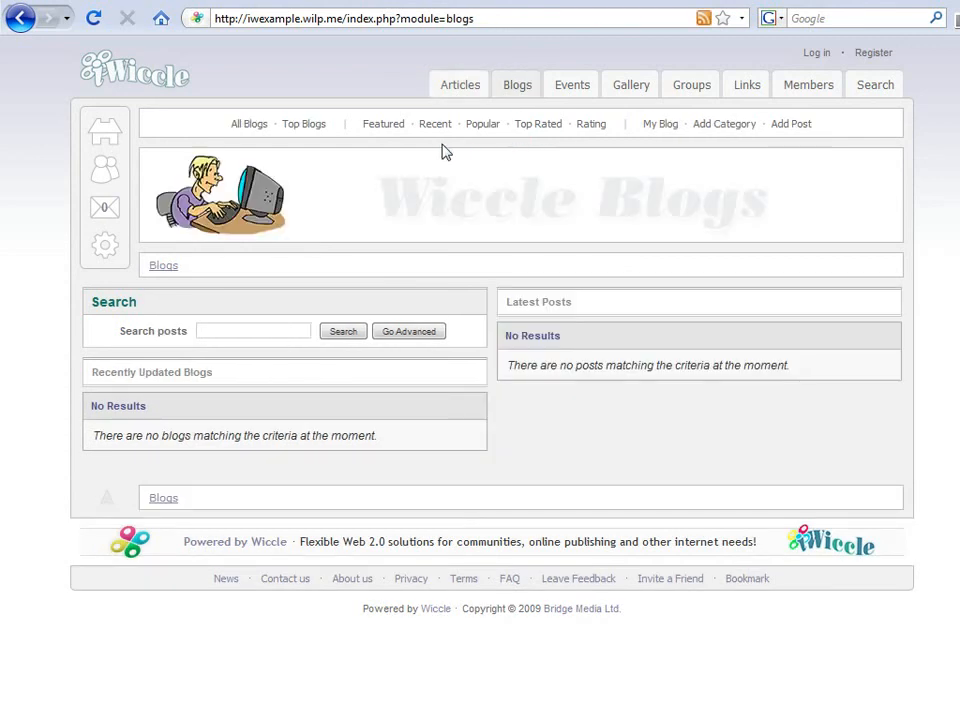
click(566, 88)
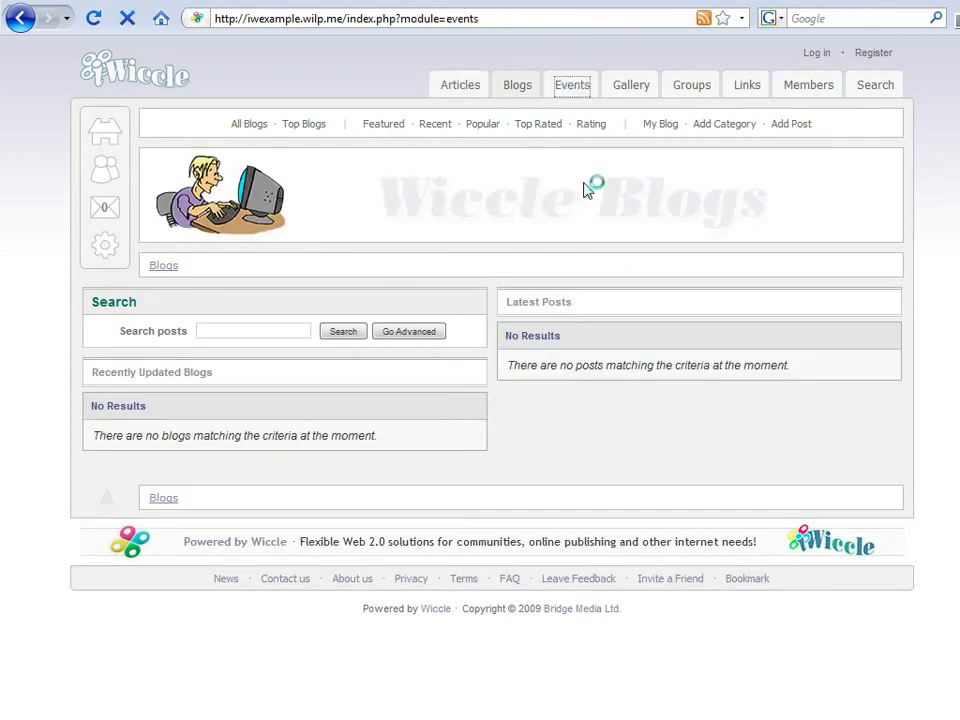
click(636, 93)
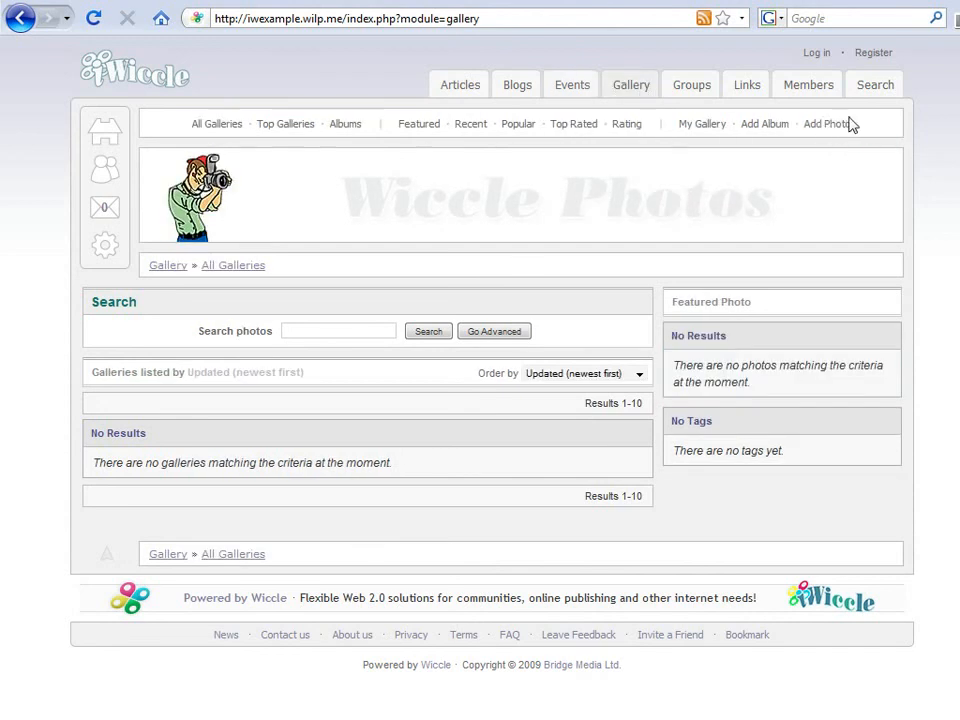
click(496, 19)
key(BackSpace)
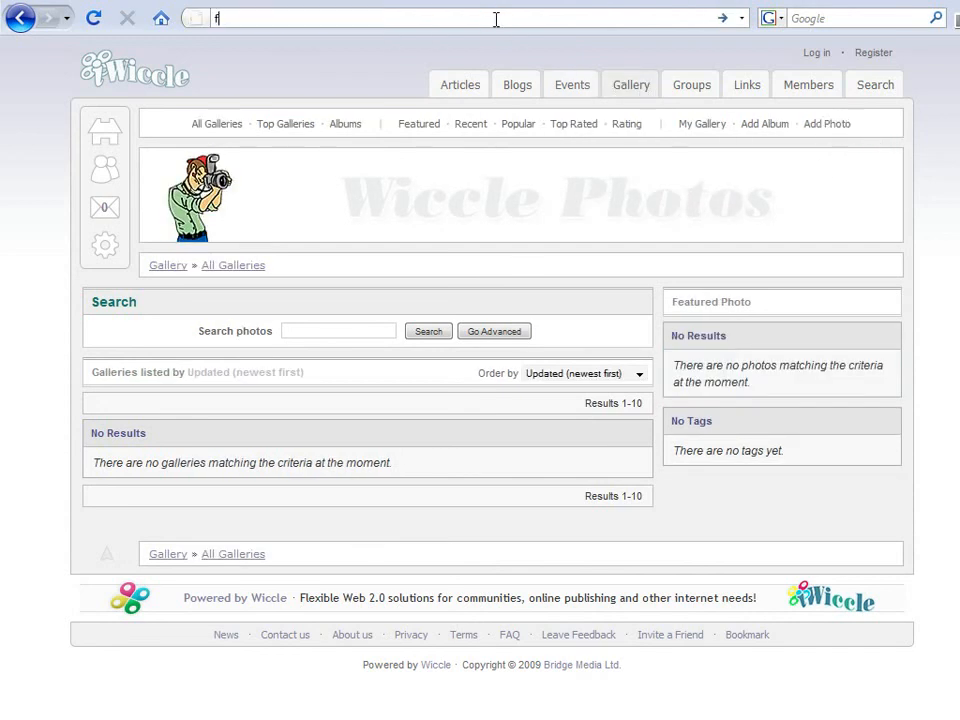
text(fusion)
key(Down)
key(Return)
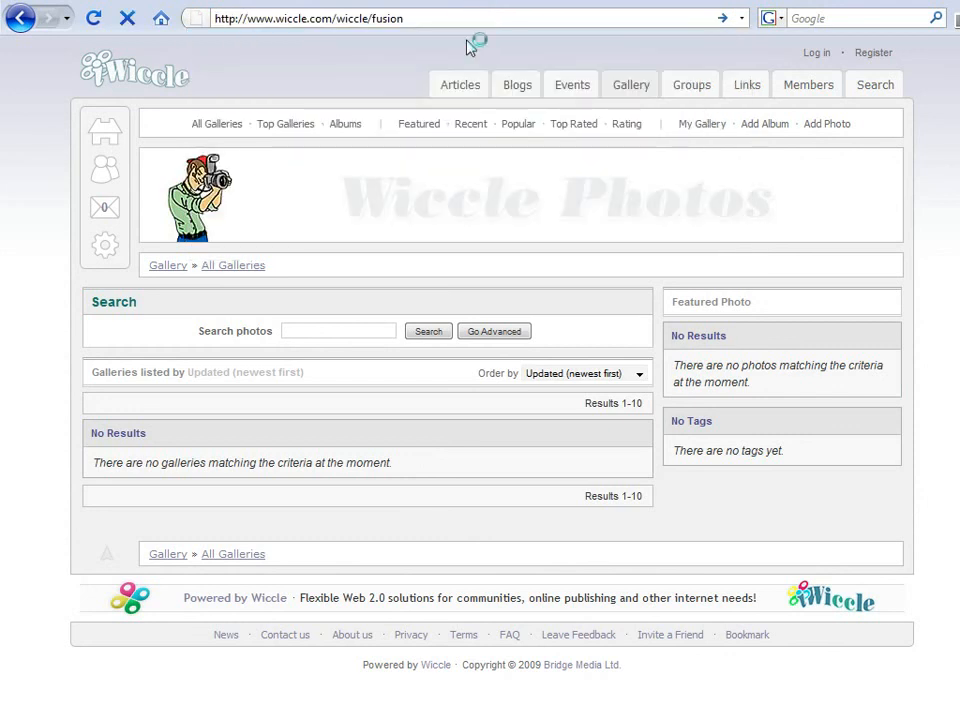
Step: Open and read the 'Installer prompts for file download' forum thread
scroll(433, 311, down, 4)
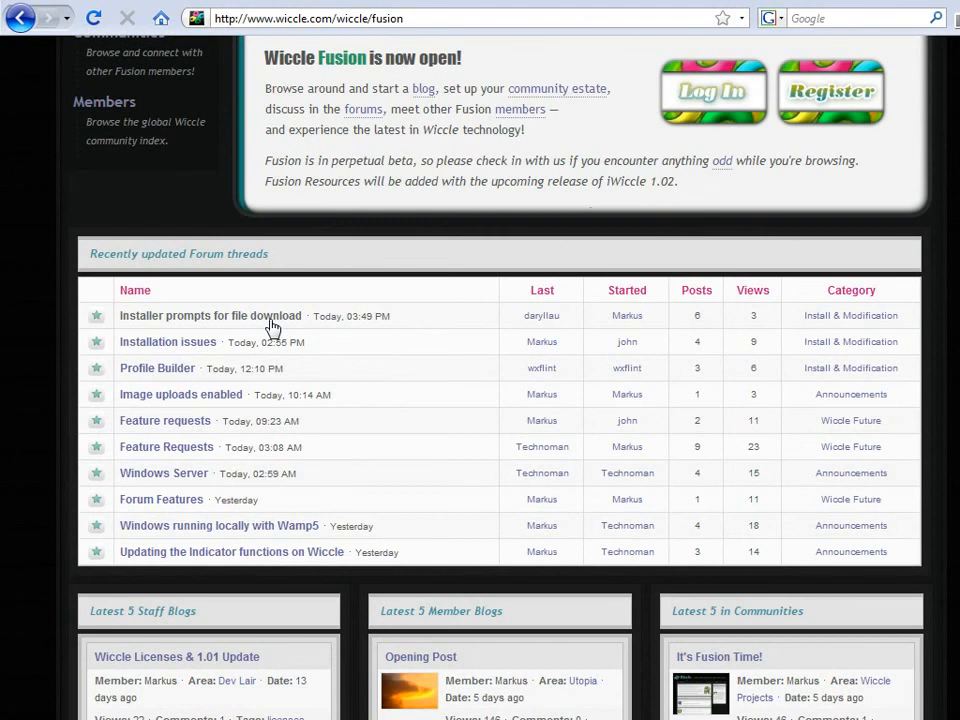
click(273, 326)
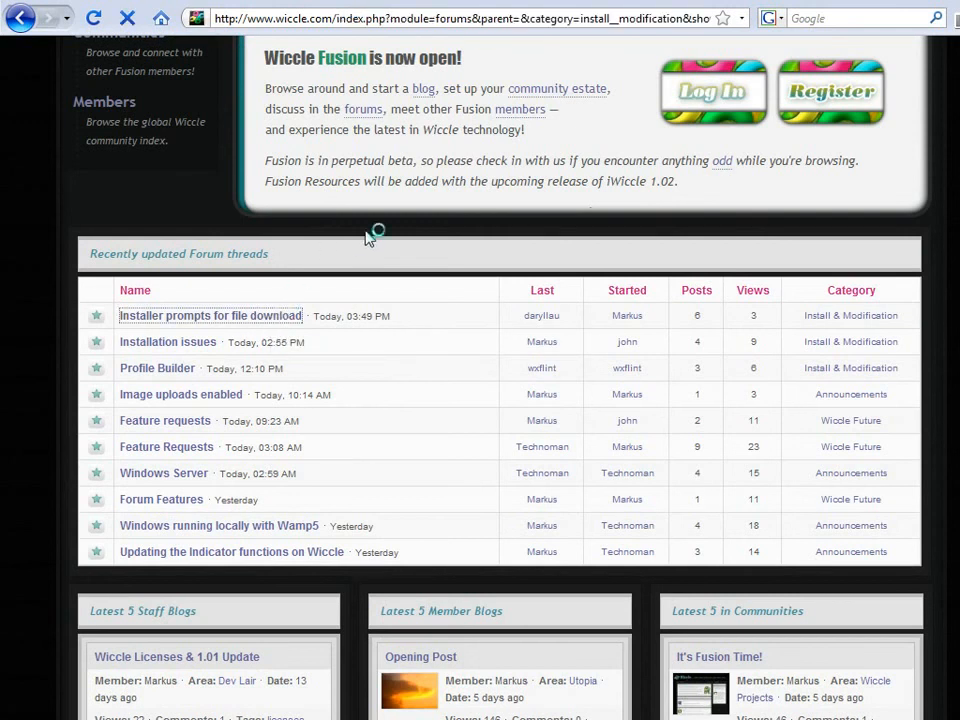
scroll(370, 237, down, 6)
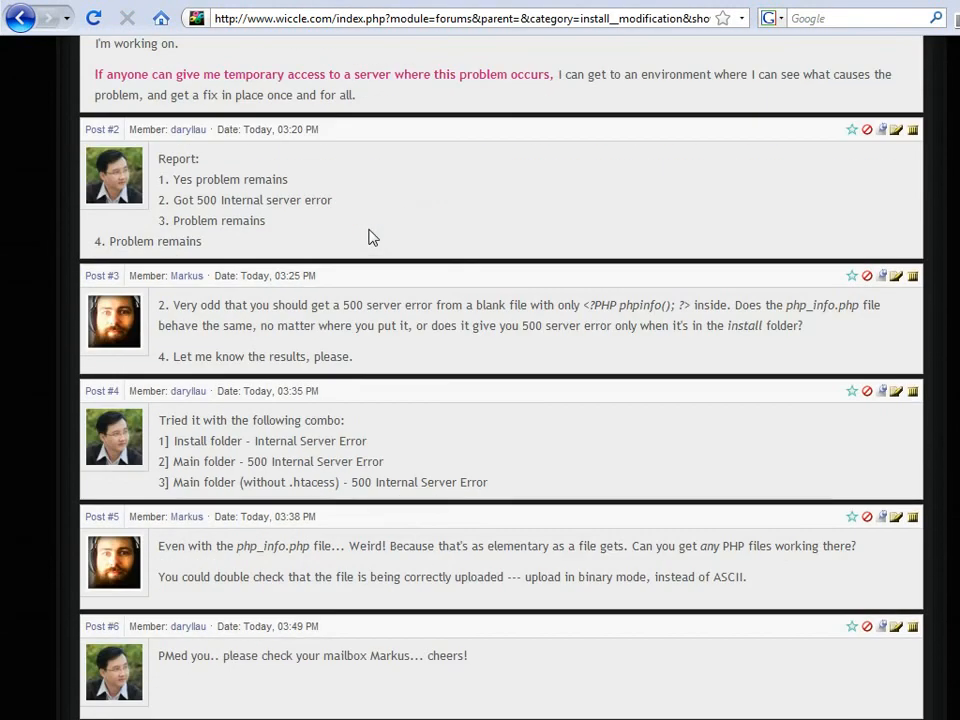
scroll(370, 237, up, 7)
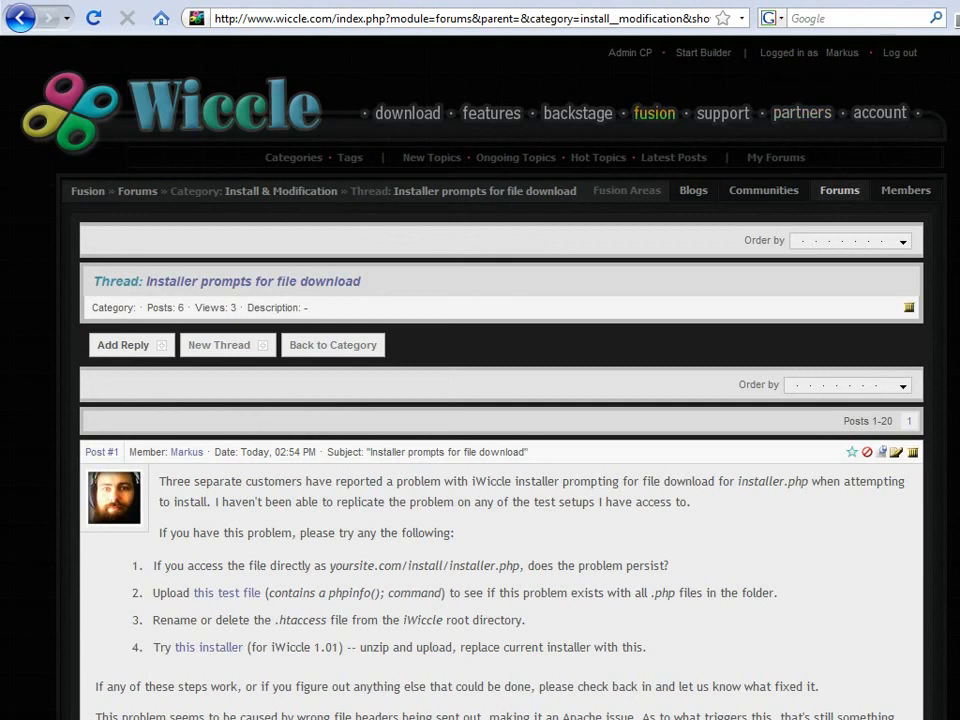